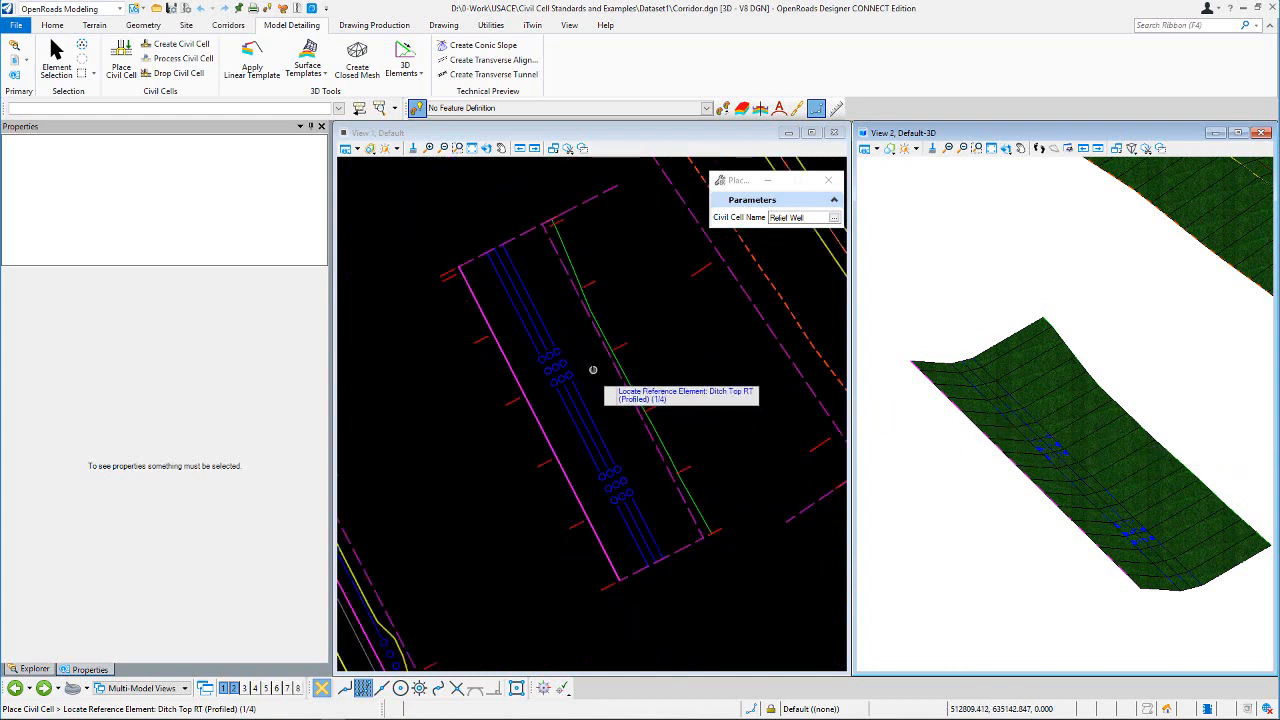
Select the Ditch Top RT, Ditch Bottom RT and Ditch Bottom LT reference lines for the Relief Well civil cell.
scroll(1076, 479, up, 2)
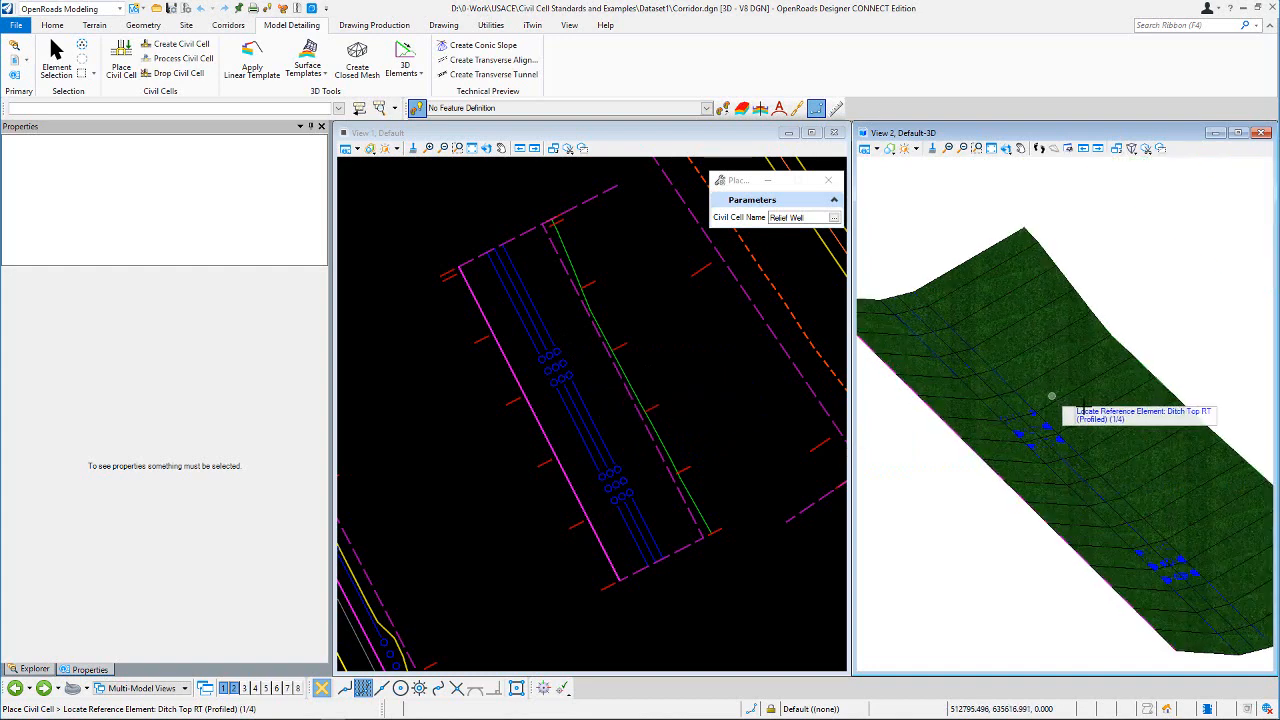
scroll(590, 405, up, 2)
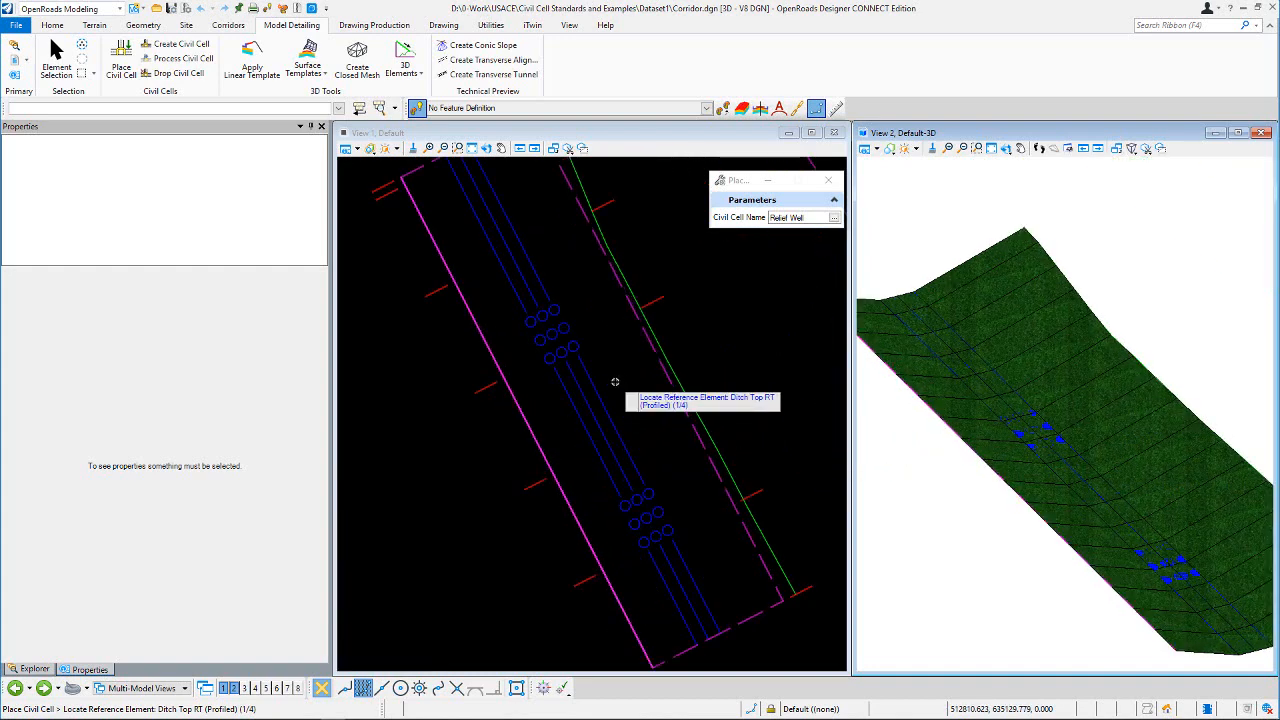
click(669, 357)
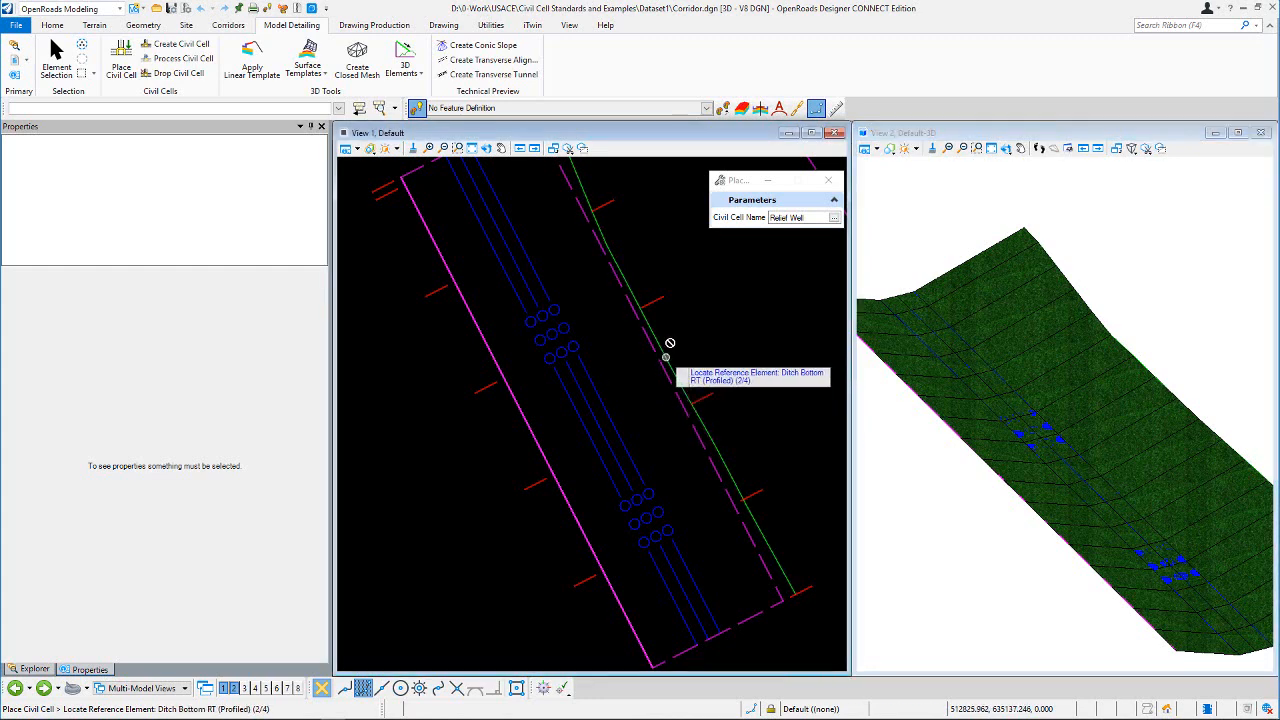
click(617, 403)
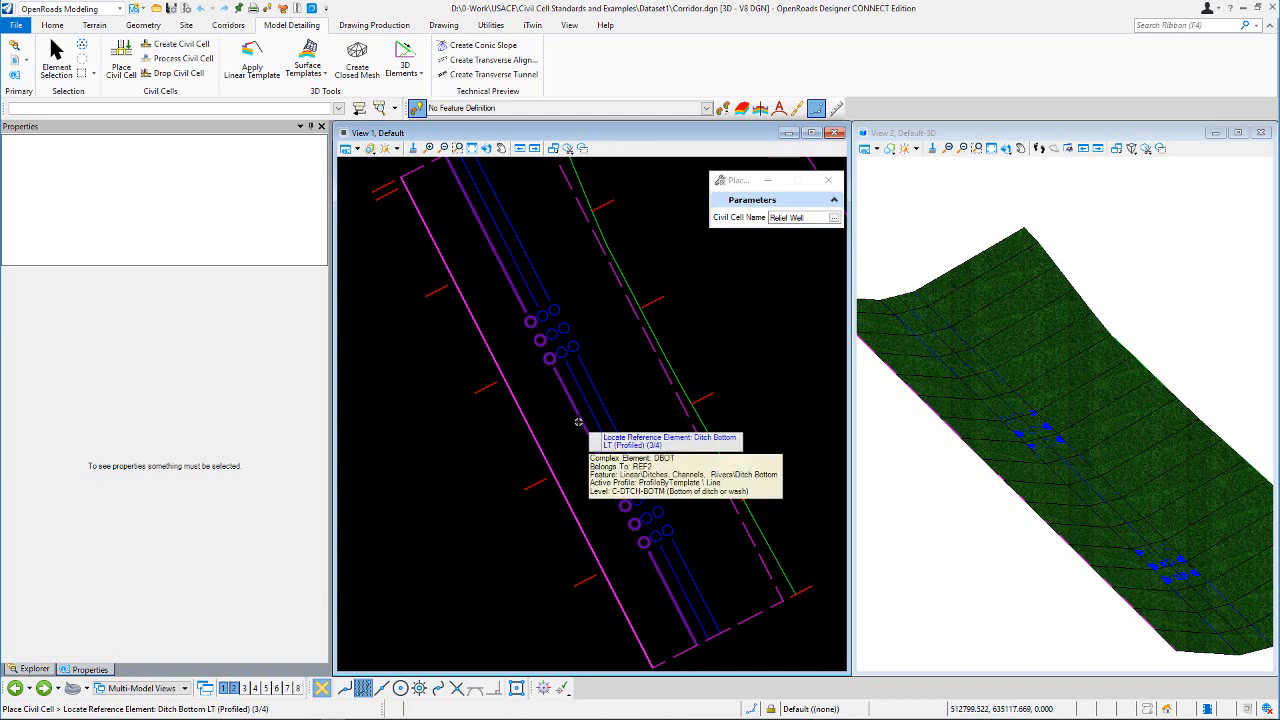
click(578, 421)
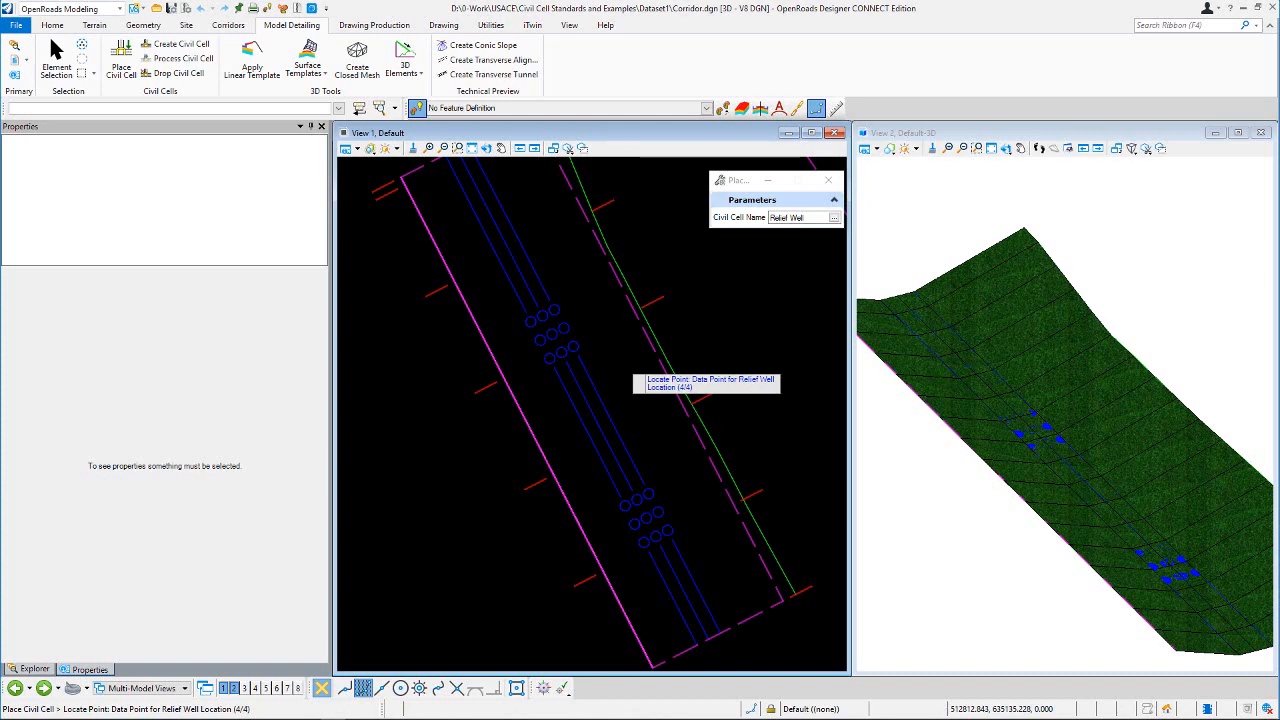
Place the Relief Well civil cell just beside the ditch bottom between the two blue circle groups, skipping alternatives and corridor clipping.
click(143, 25)
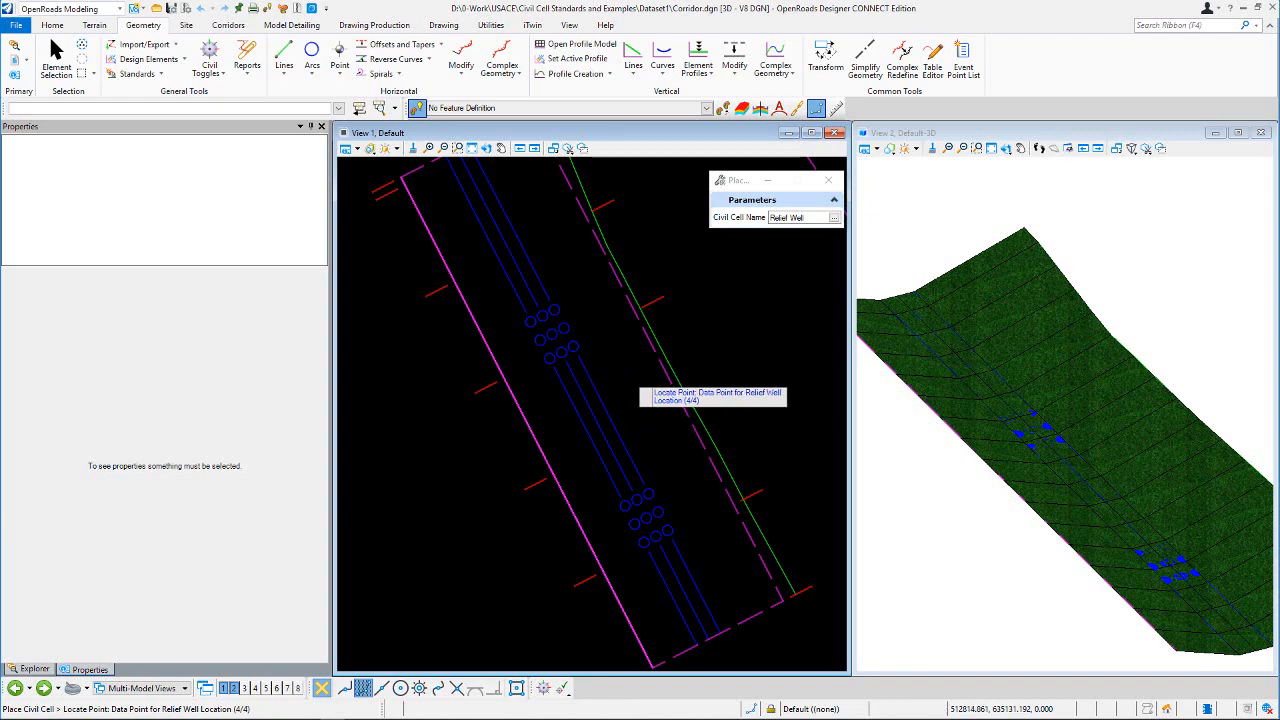
click(636, 386)
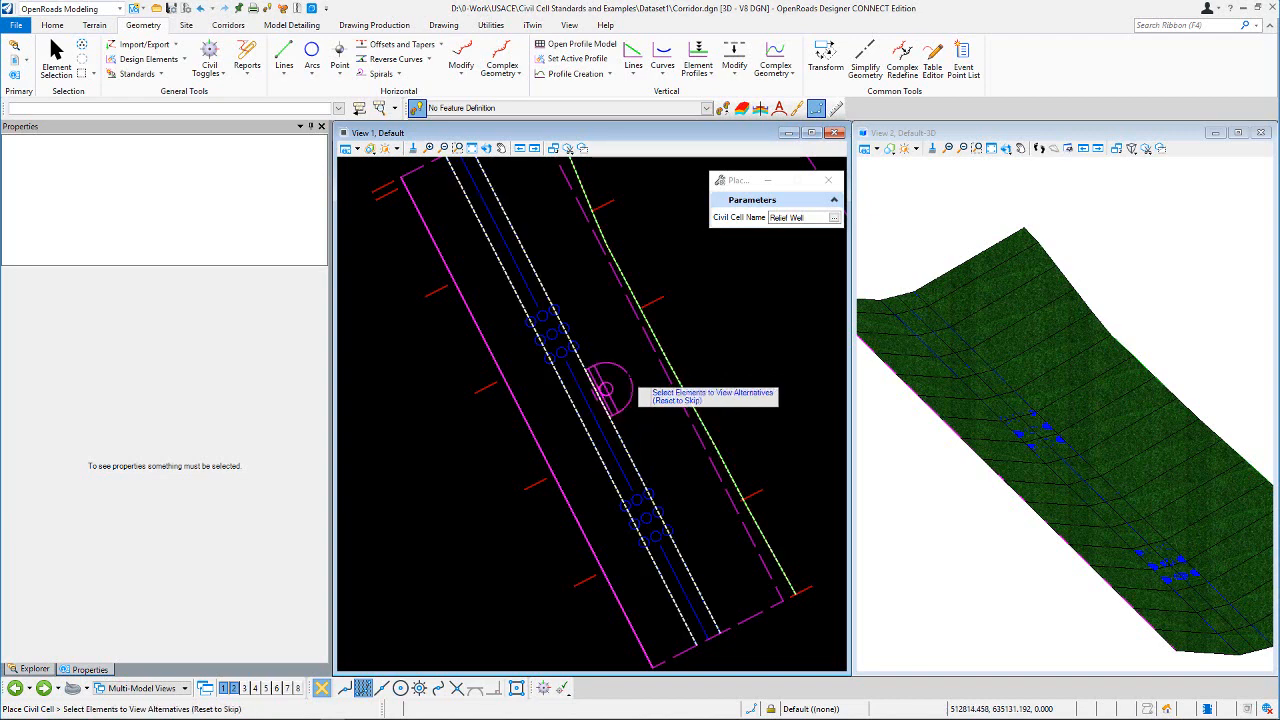
scroll(632, 370, up, 3)
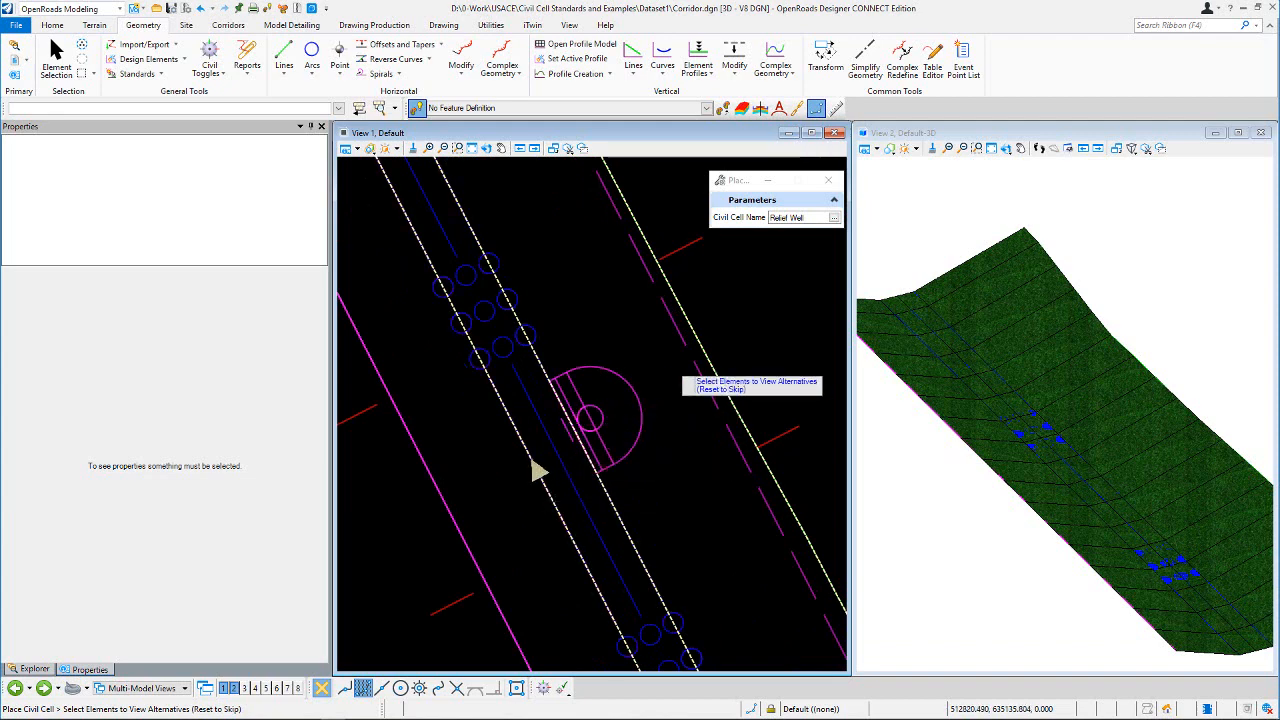
scroll(688, 355, down, 3)
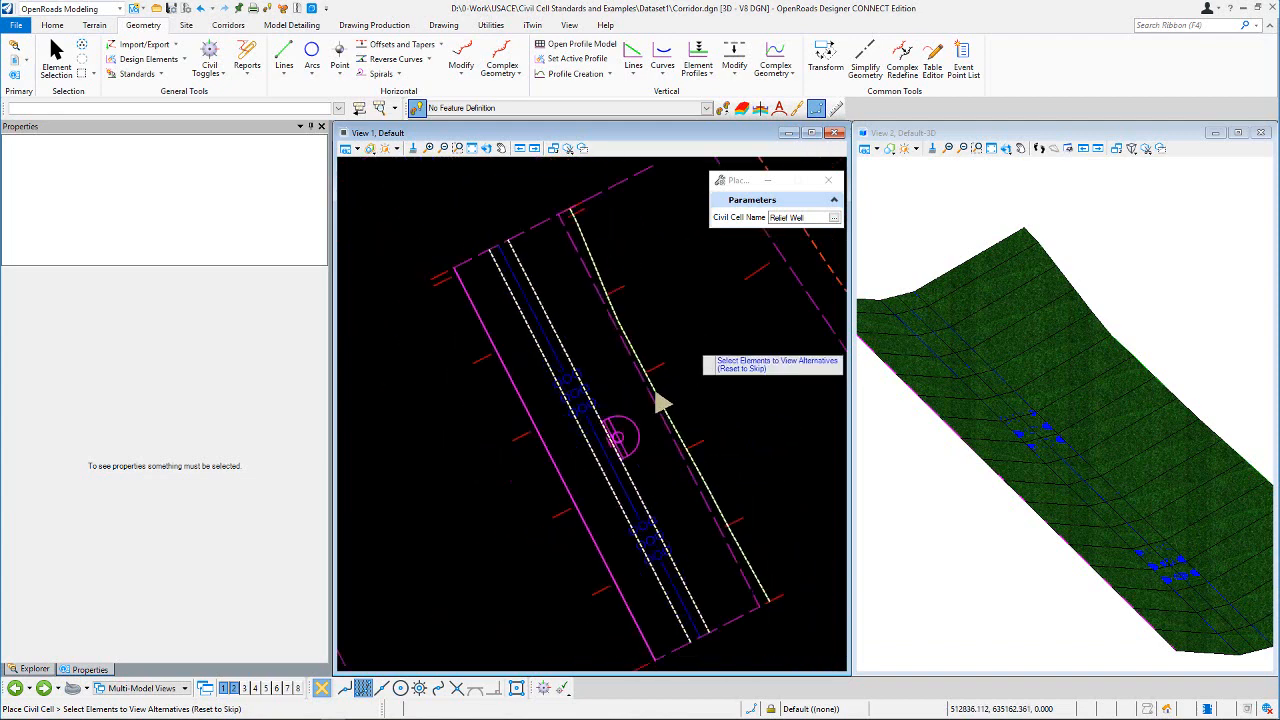
right_click(692, 345)
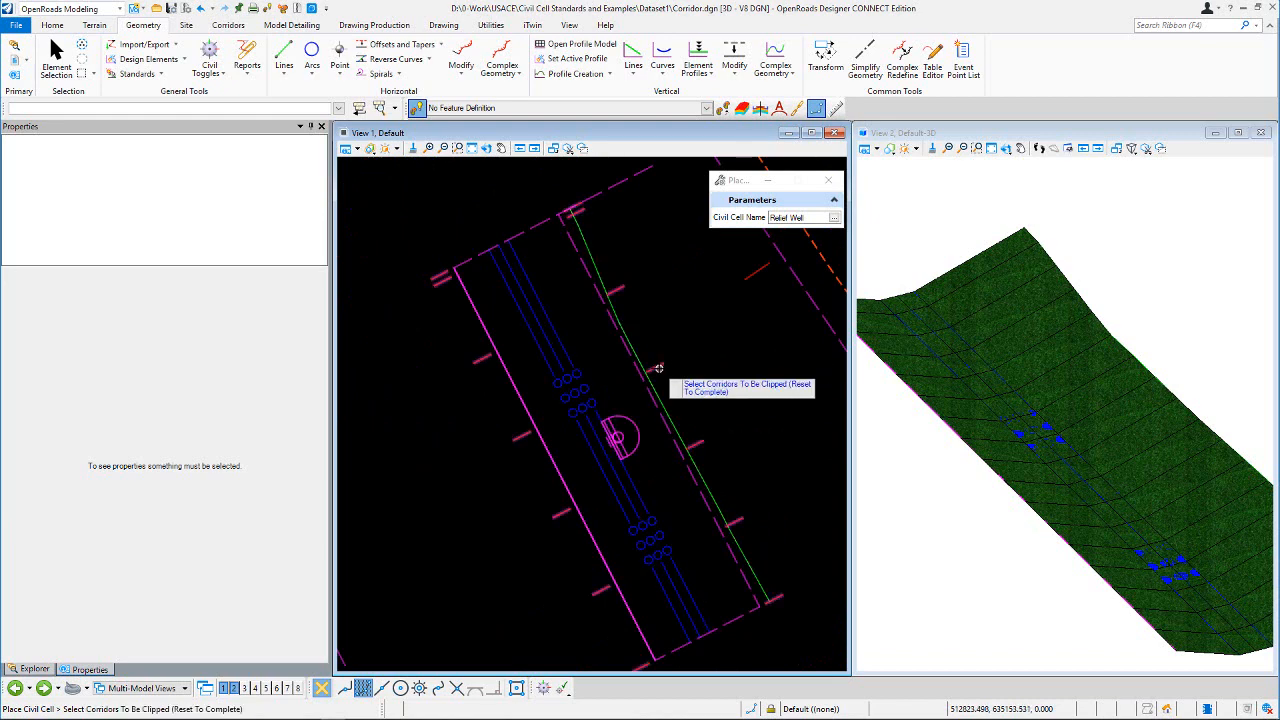
right_click(691, 334)
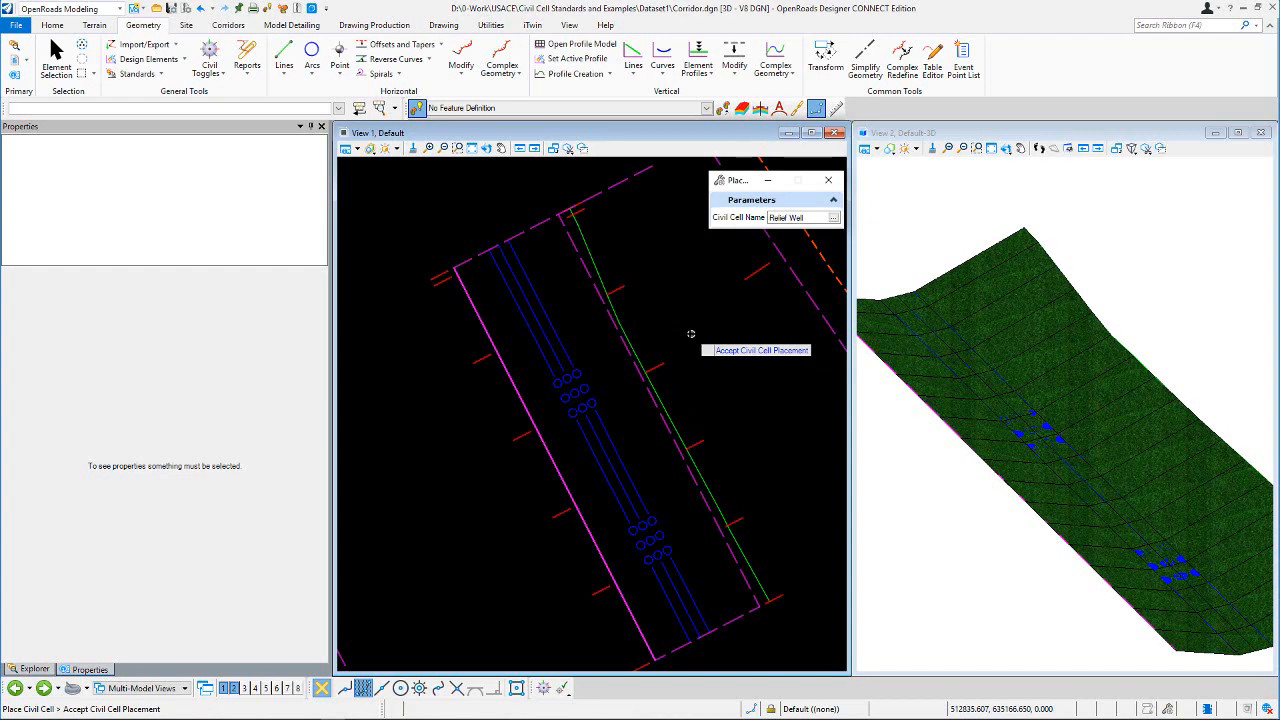
click(691, 334)
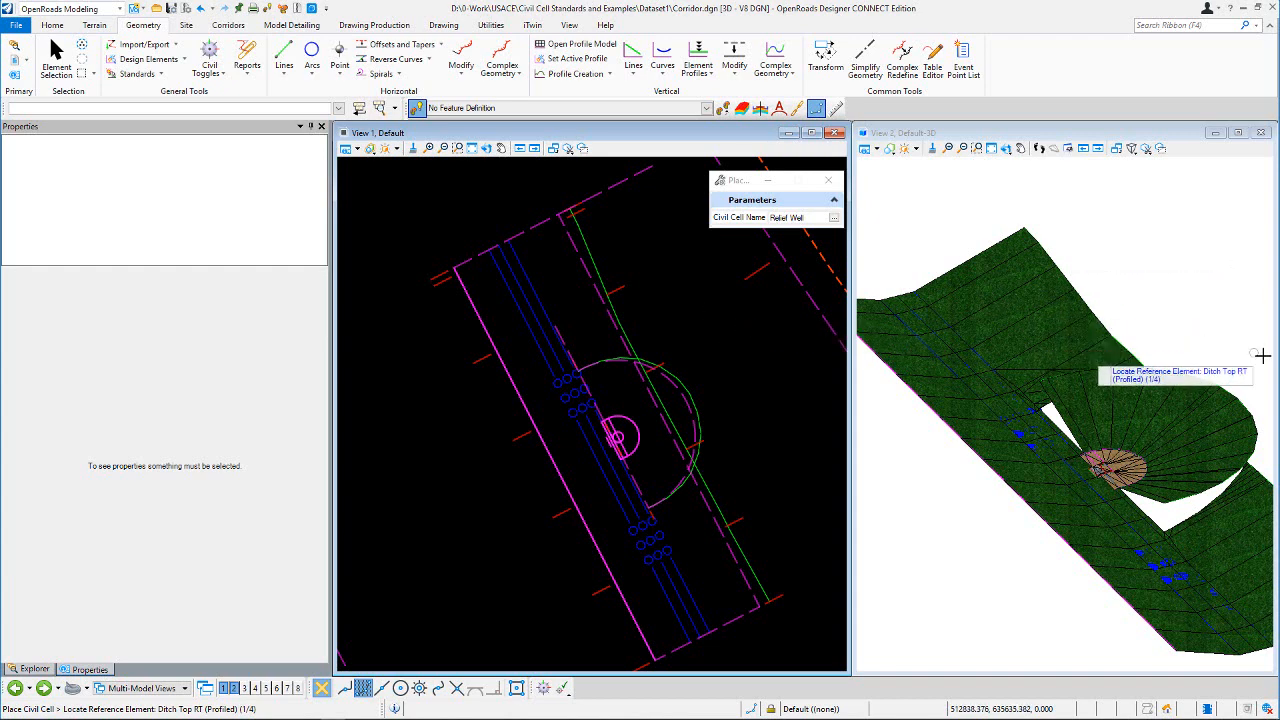
Rename the ditch's linear template REF2 as Ditch through its feature name.
scroll(1255, 372, up, 2)
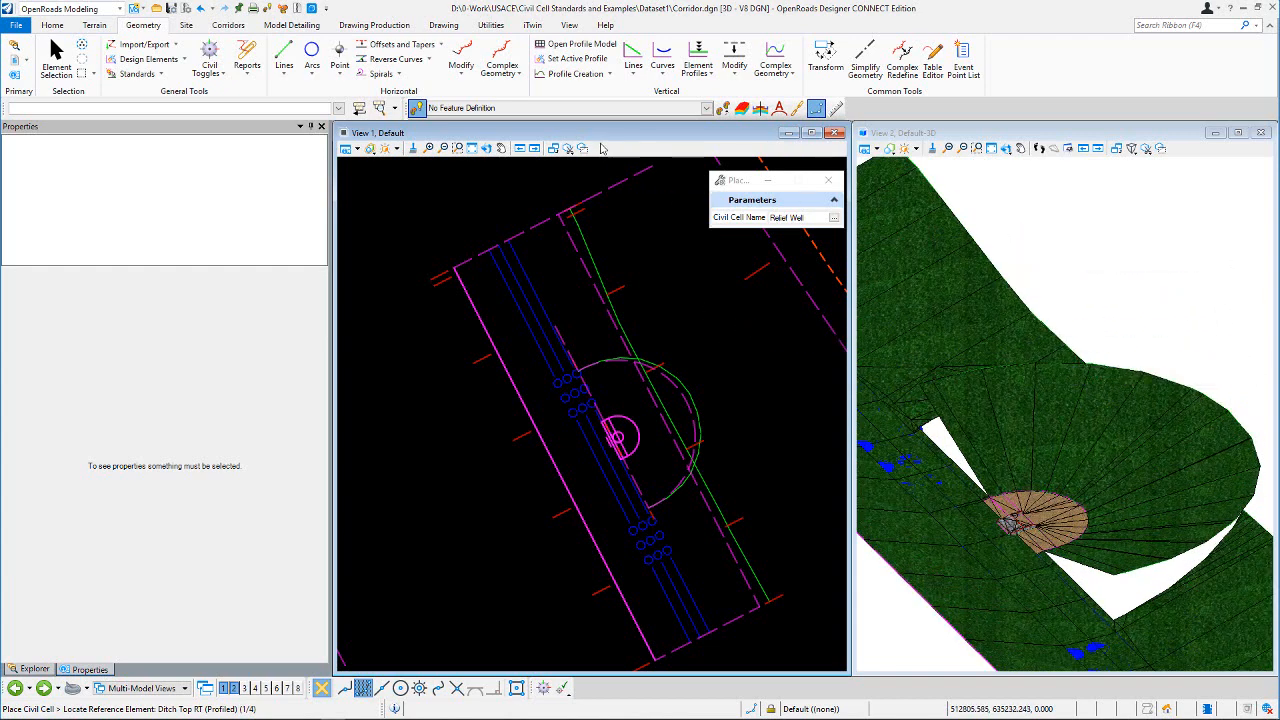
click(229, 25)
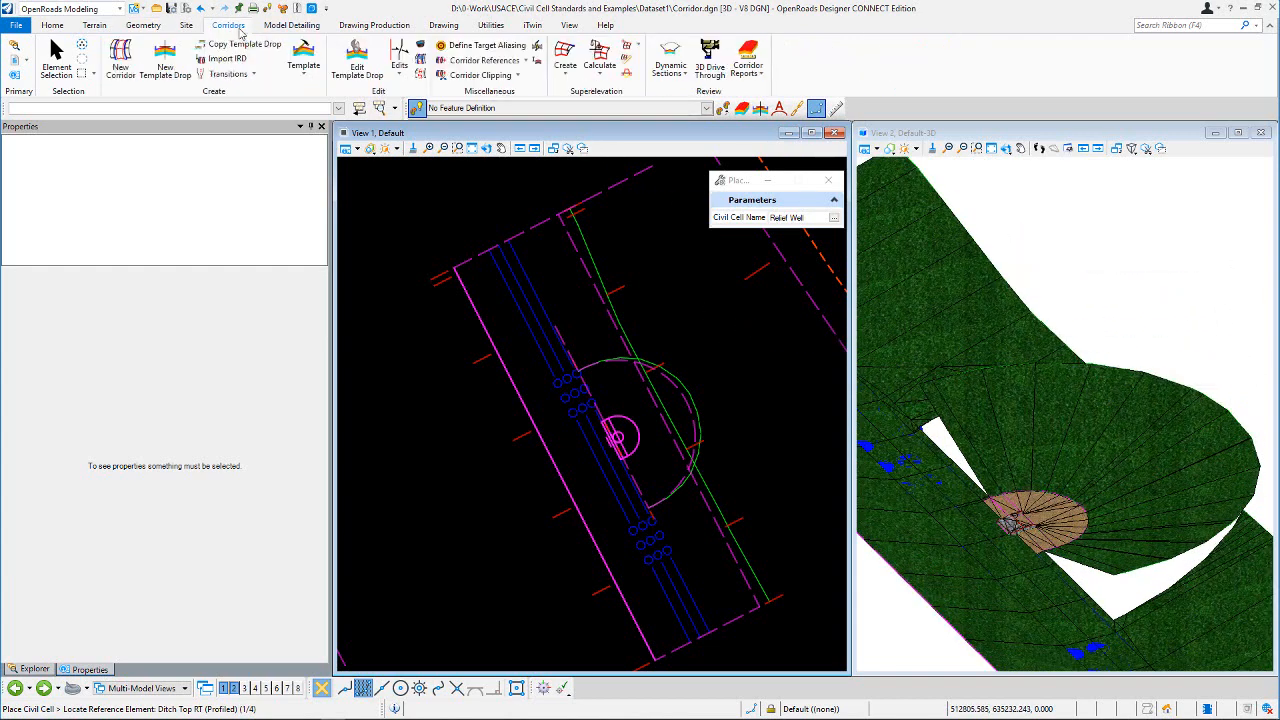
click(494, 47)
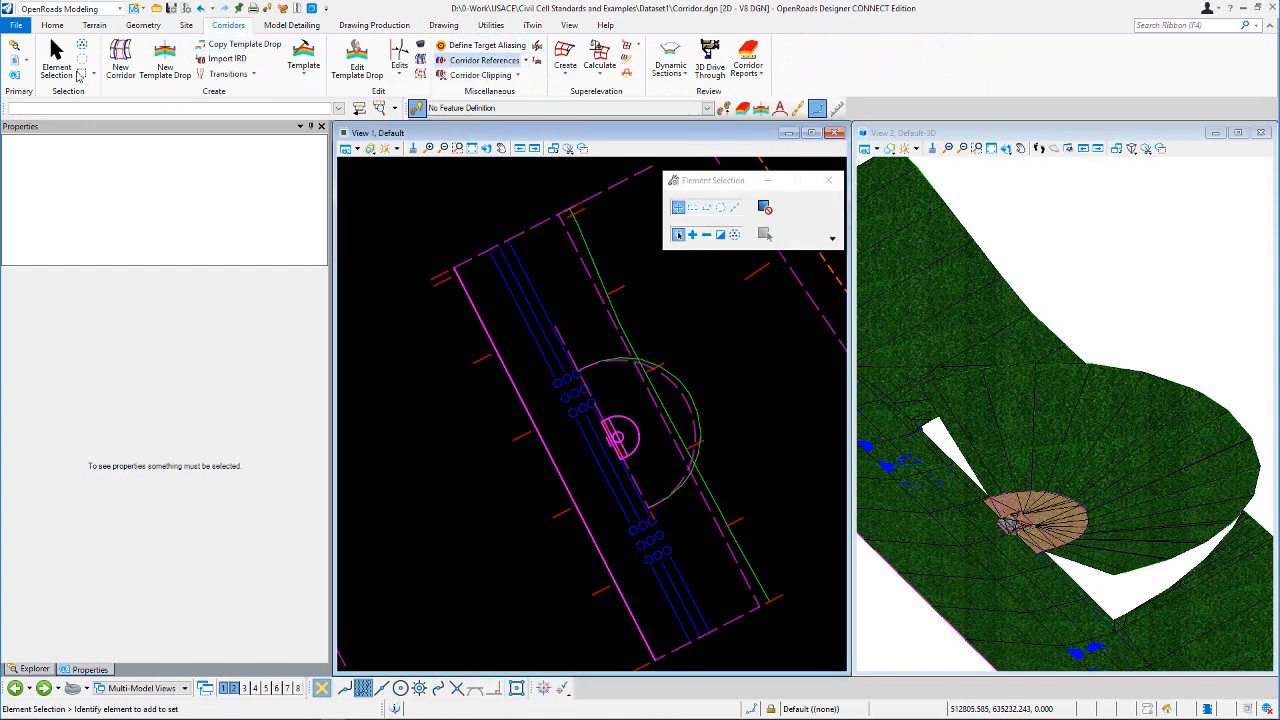
click(738, 521)
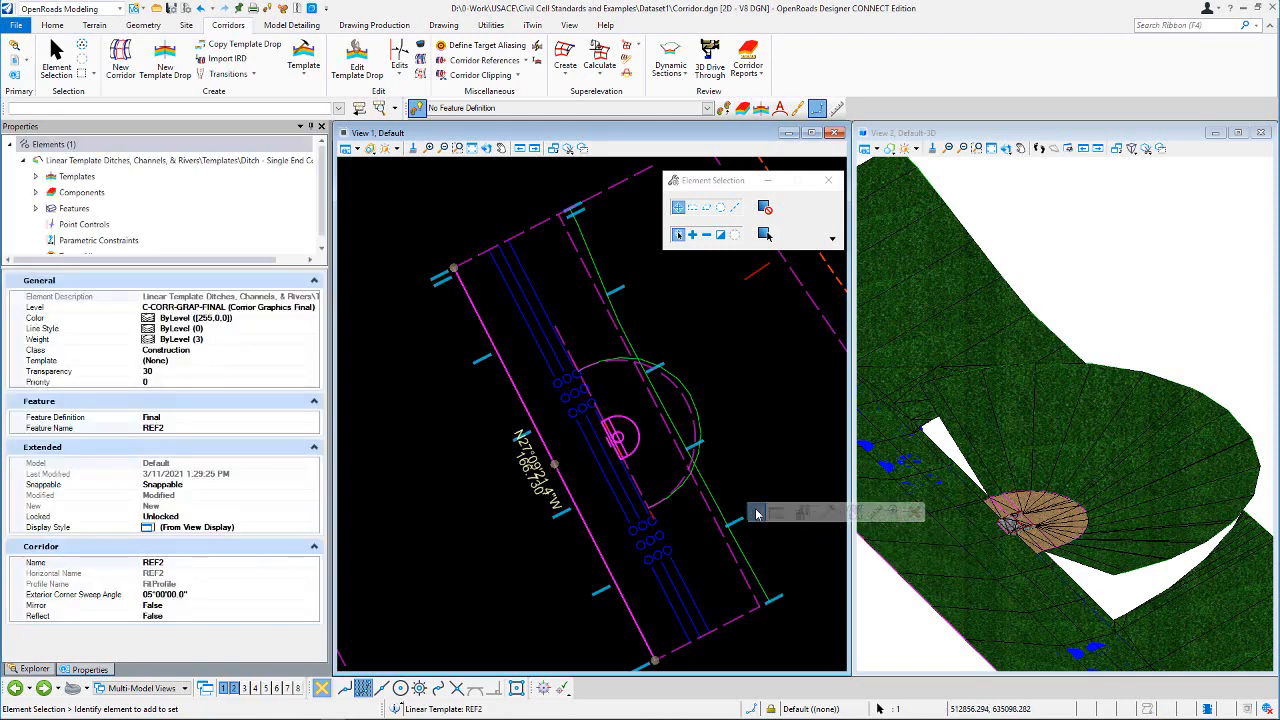
mouse_move(757, 511)
click(883, 472)
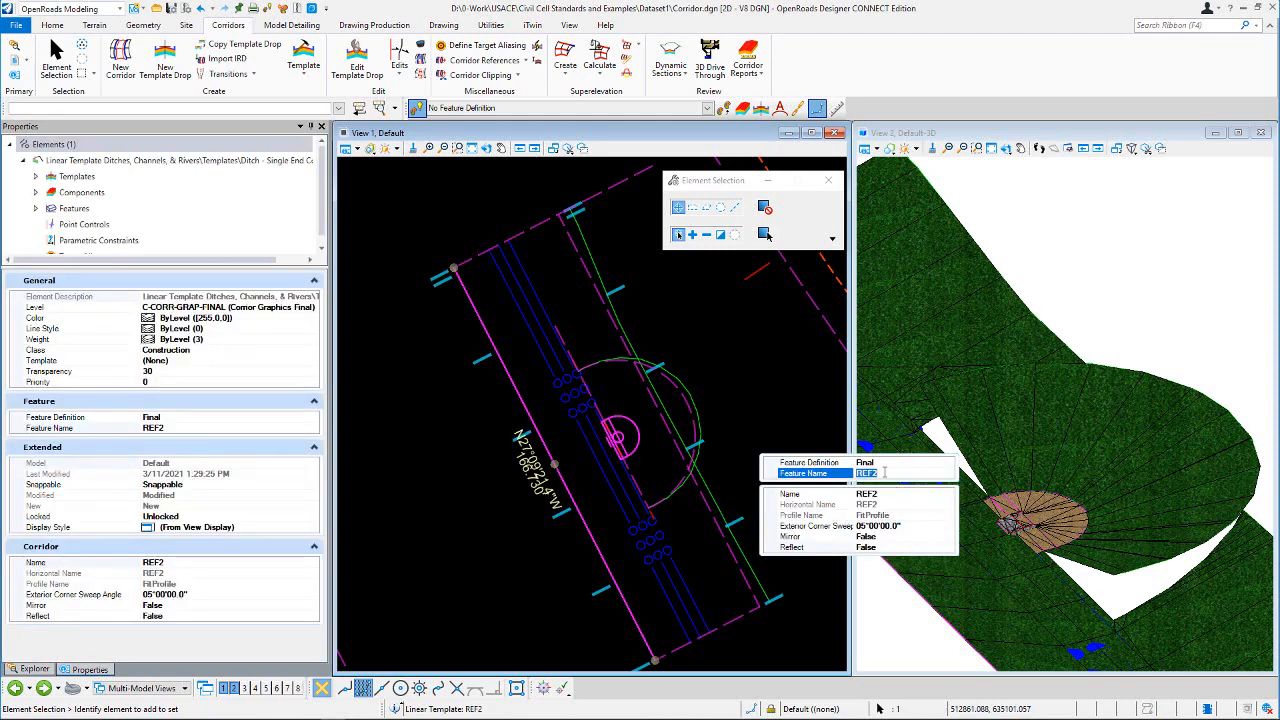
text(Ditch)
key(Return)
click(679, 300)
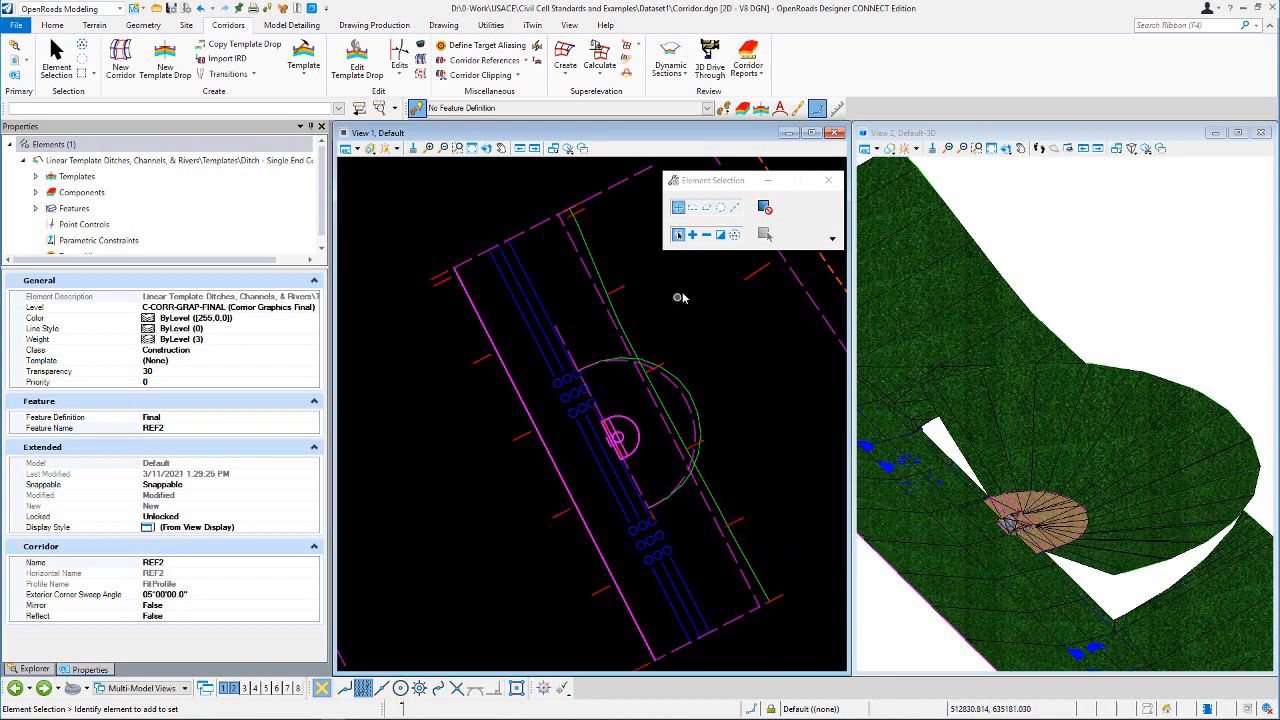
Define target aliasing for the relief well's bench linear template, adding Corridor - Ditch as the first alias for the active surface.
click(480, 45)
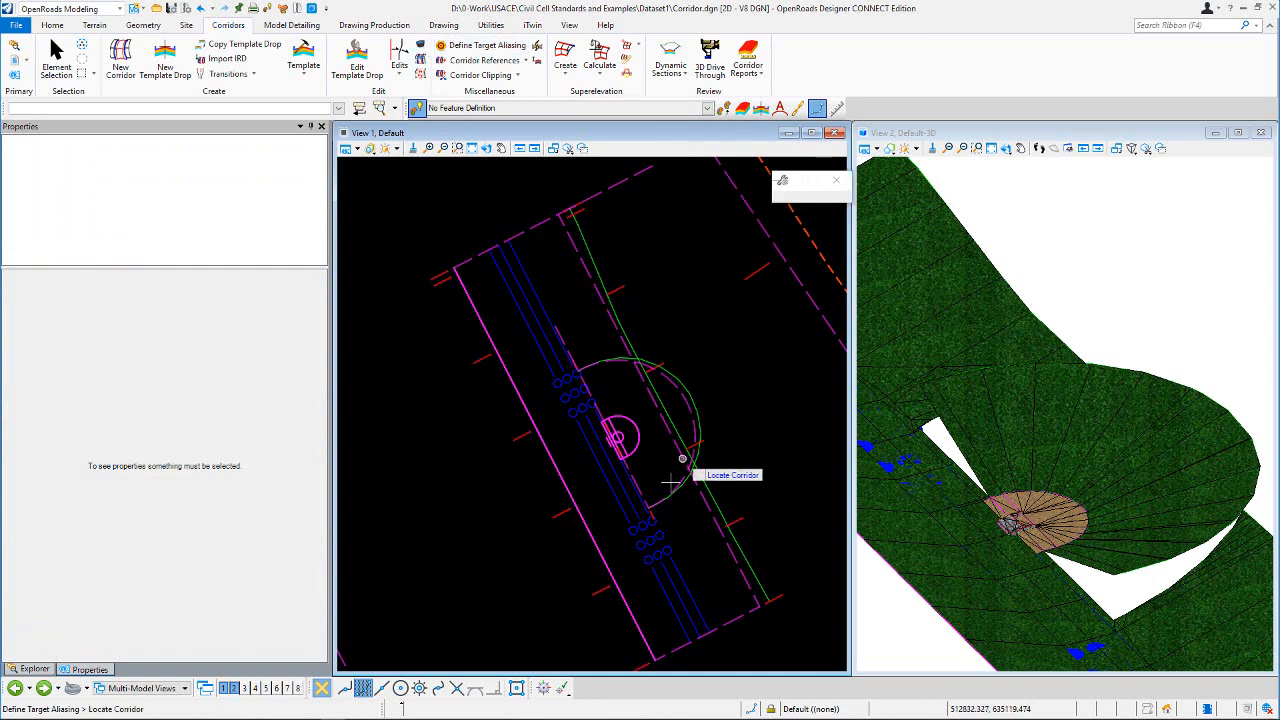
mouse_move(652, 512)
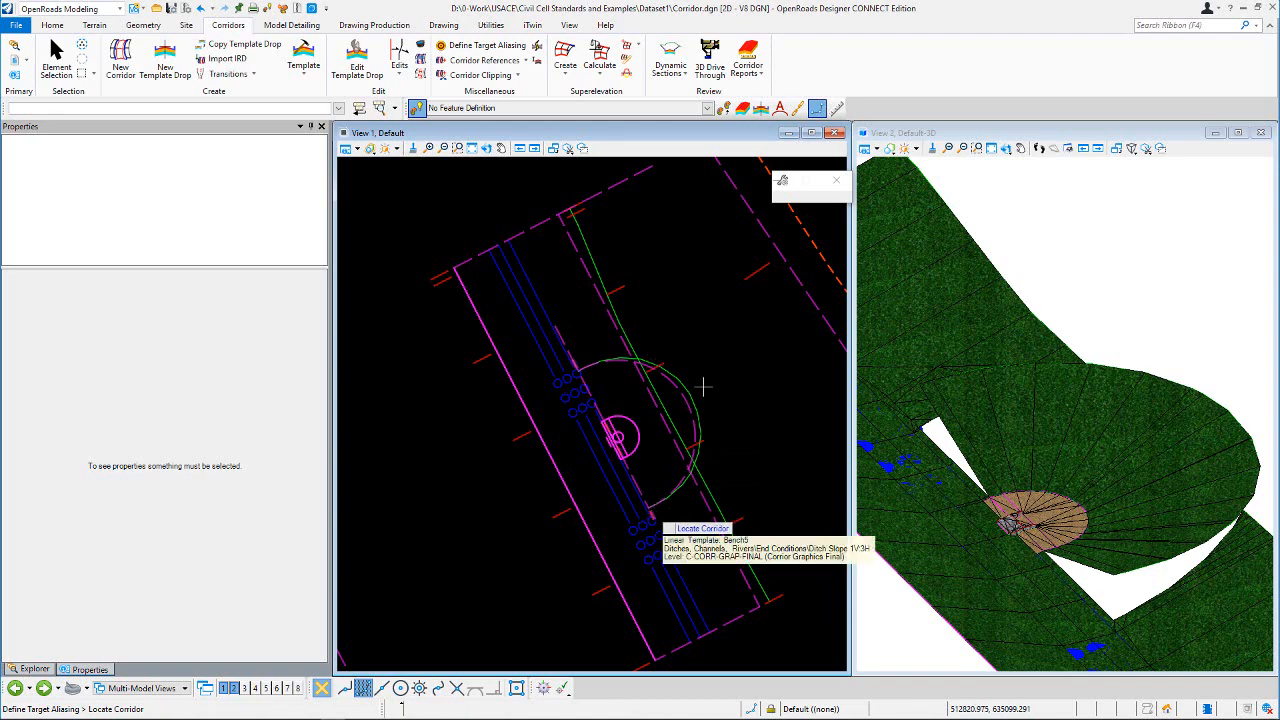
click(686, 250)
click(44, 215)
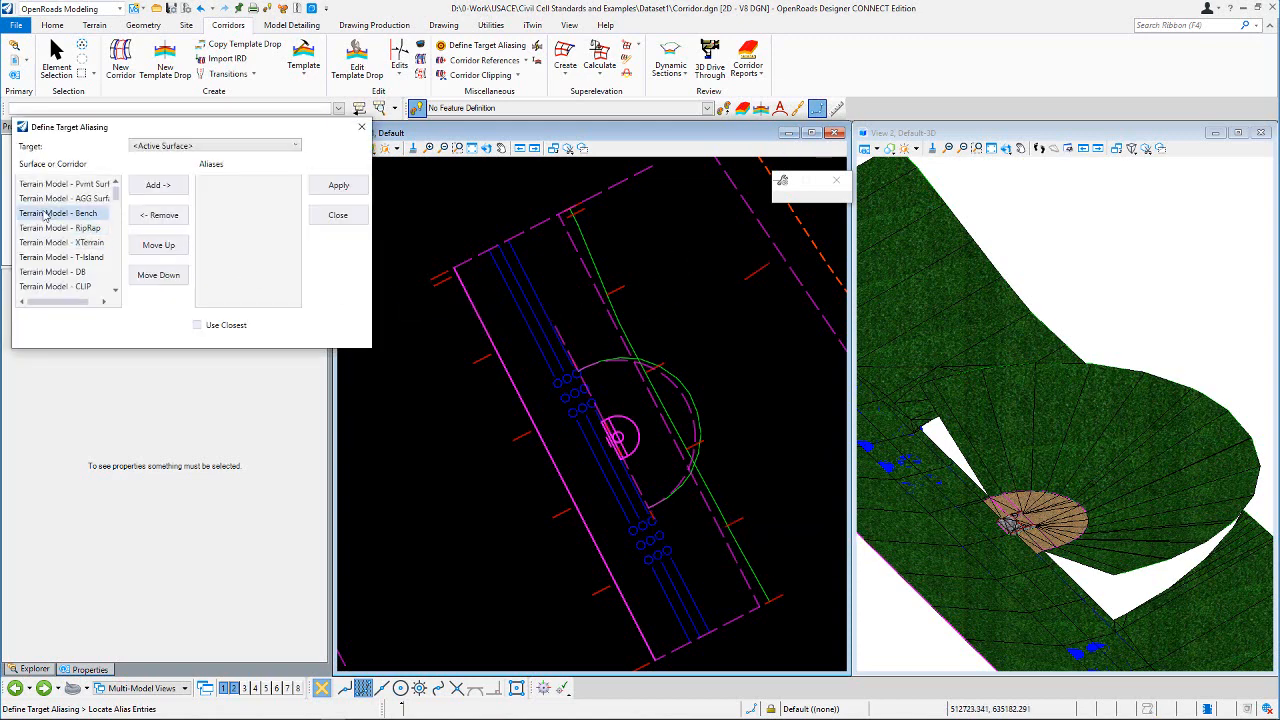
scroll(75, 225, down, 4)
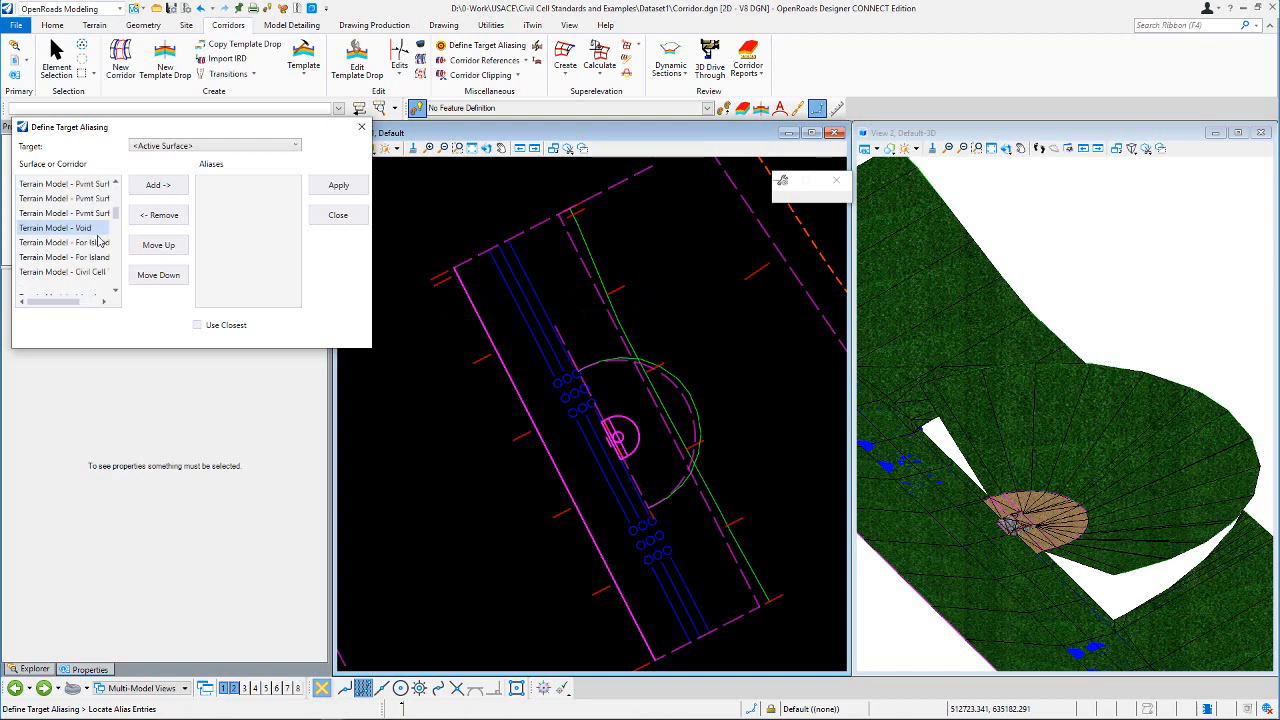
scroll(98, 240, down, 5)
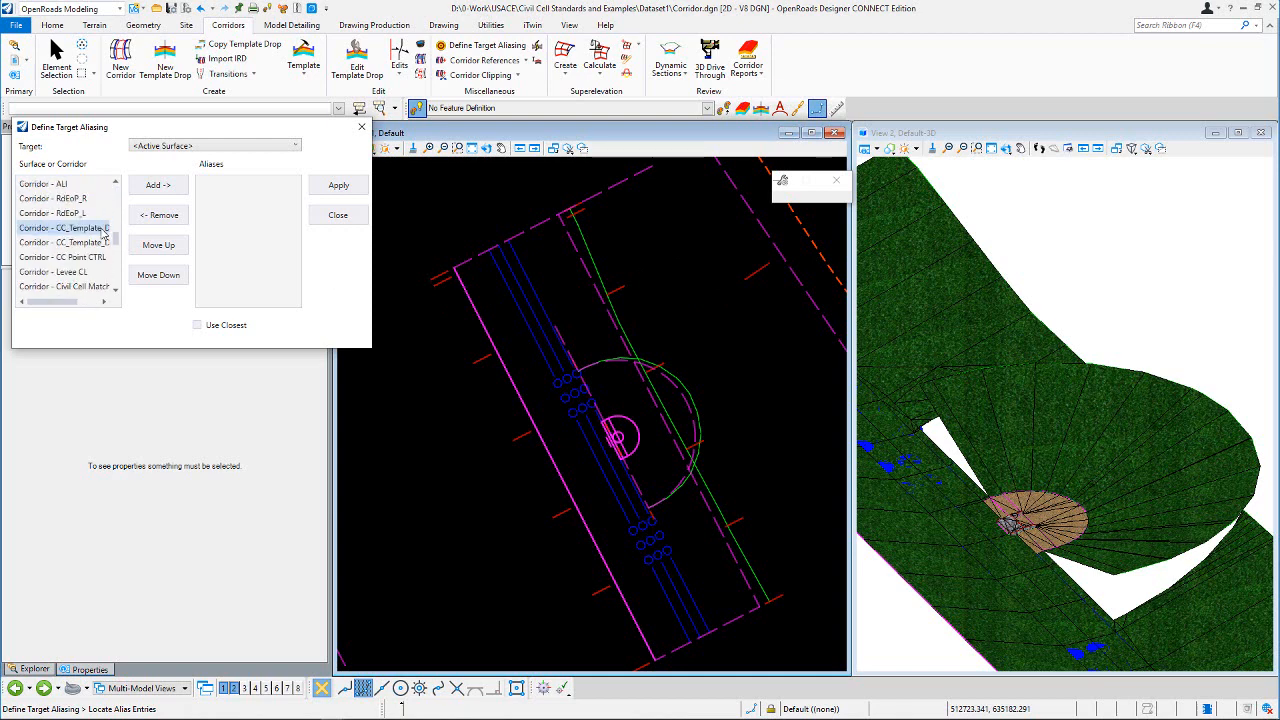
scroll(103, 232, down, 2)
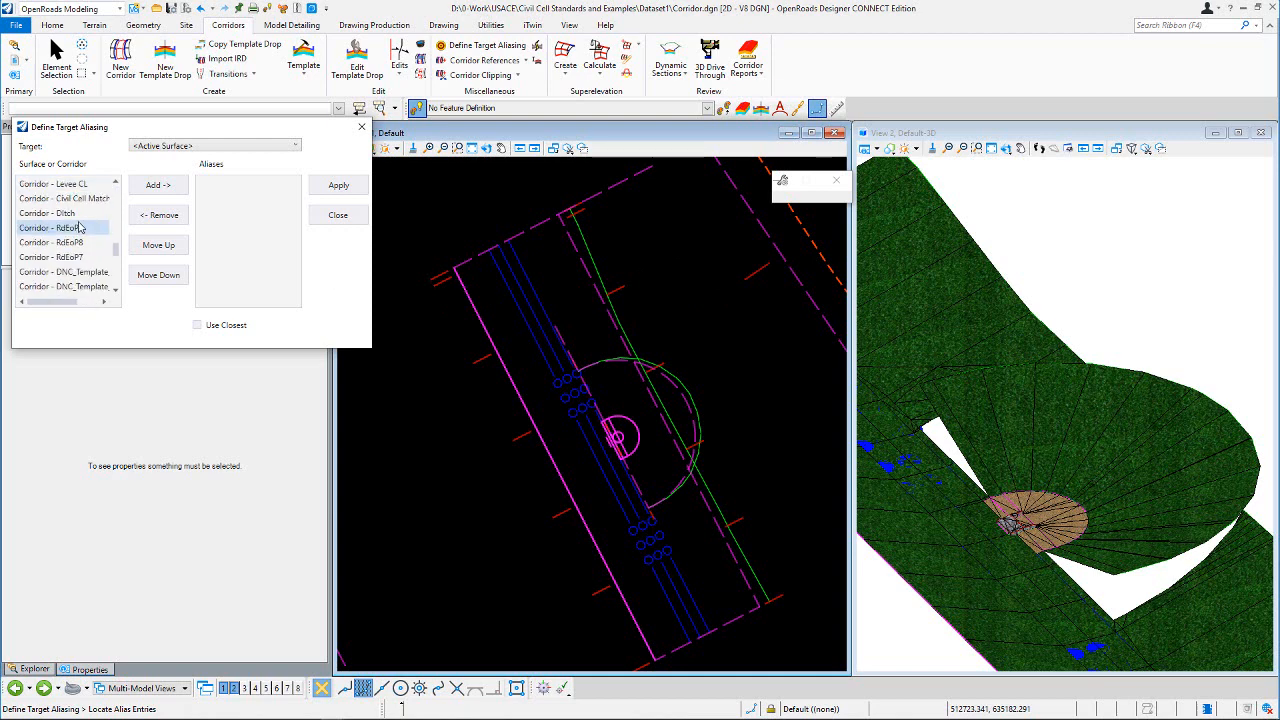
click(72, 214)
click(158, 185)
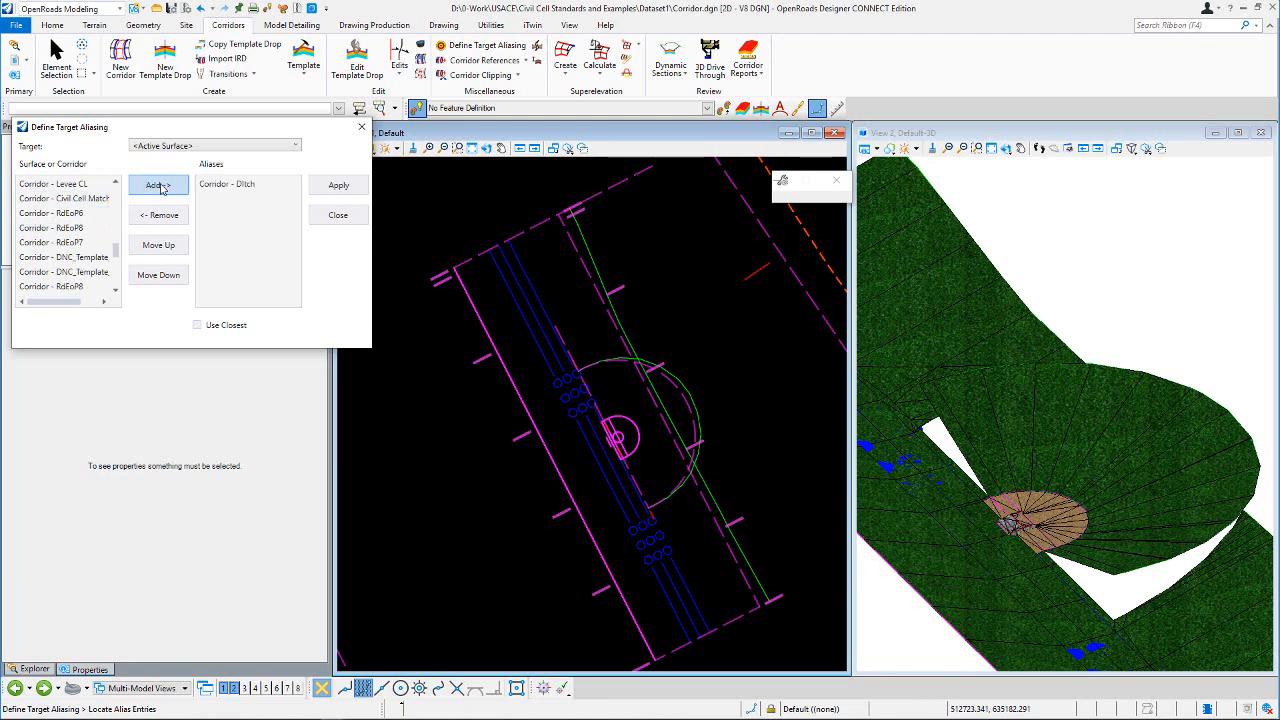
Add Terrain Model - XTerrain as the second alias and apply the target aliasing.
scroll(115, 246, up, 2)
drag(115, 246, 115, 197)
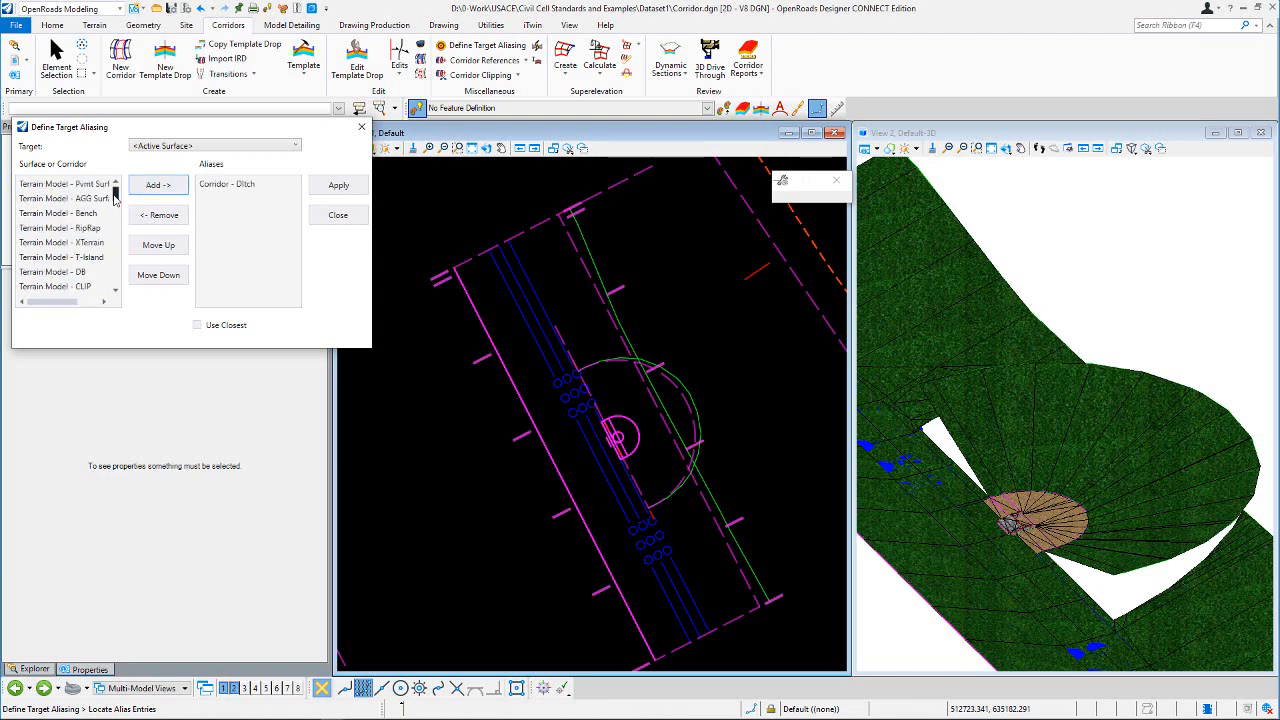
click(75, 242)
click(160, 186)
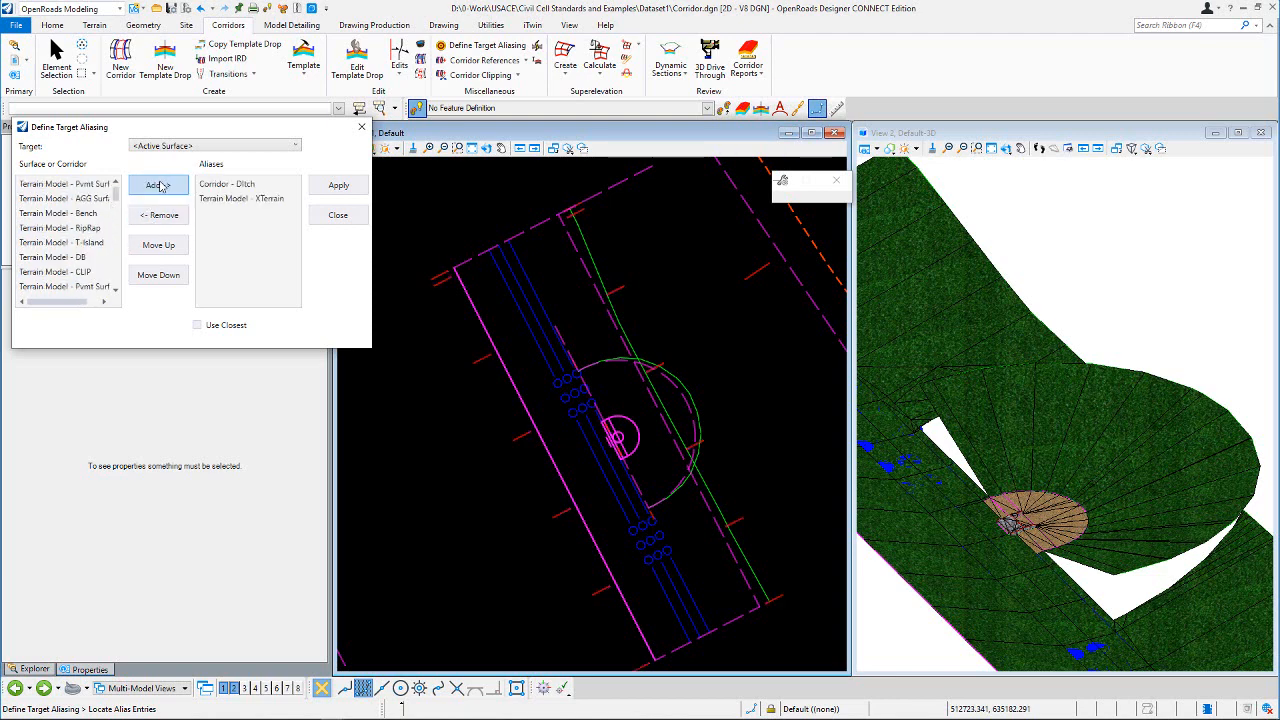
click(338, 185)
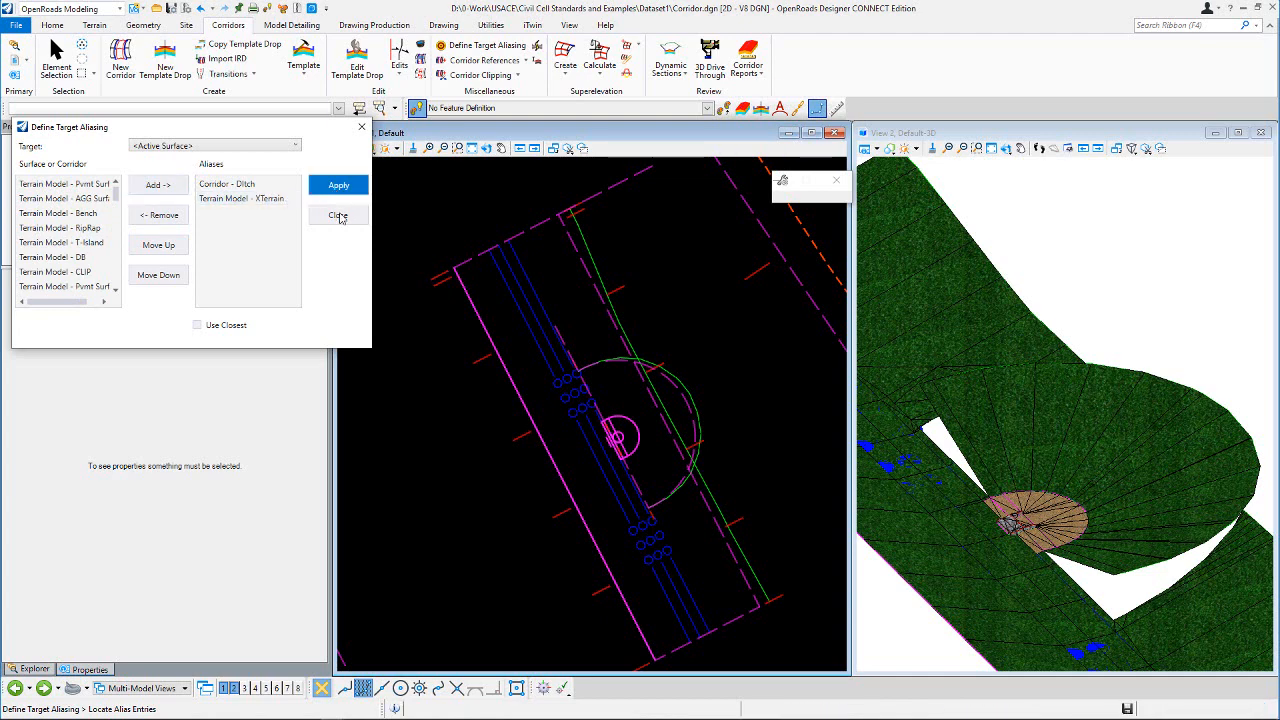
click(338, 217)
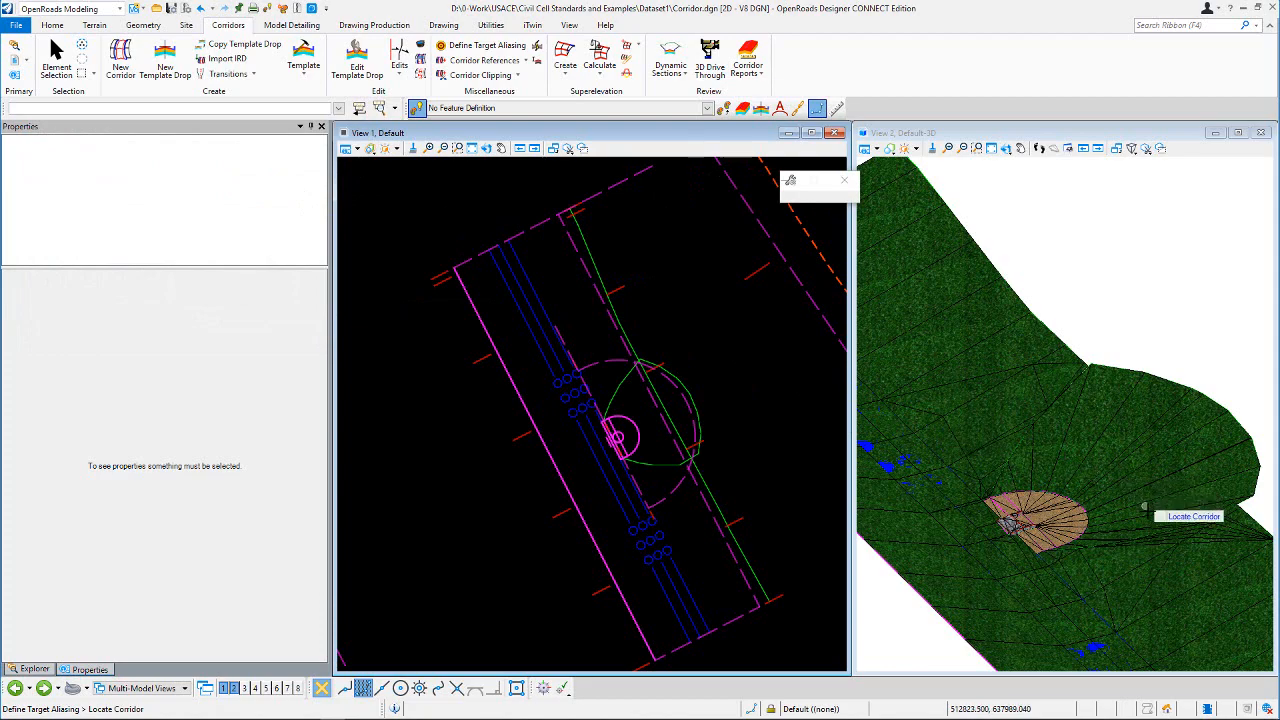
Examine how the relief well's side slopes and stone structure tie into the ditch in plan and 3D.
scroll(1143, 507, up, 1)
scroll(1124, 336, down, 1)
scroll(1124, 336, down, 1)
scroll(650, 472, up, 2)
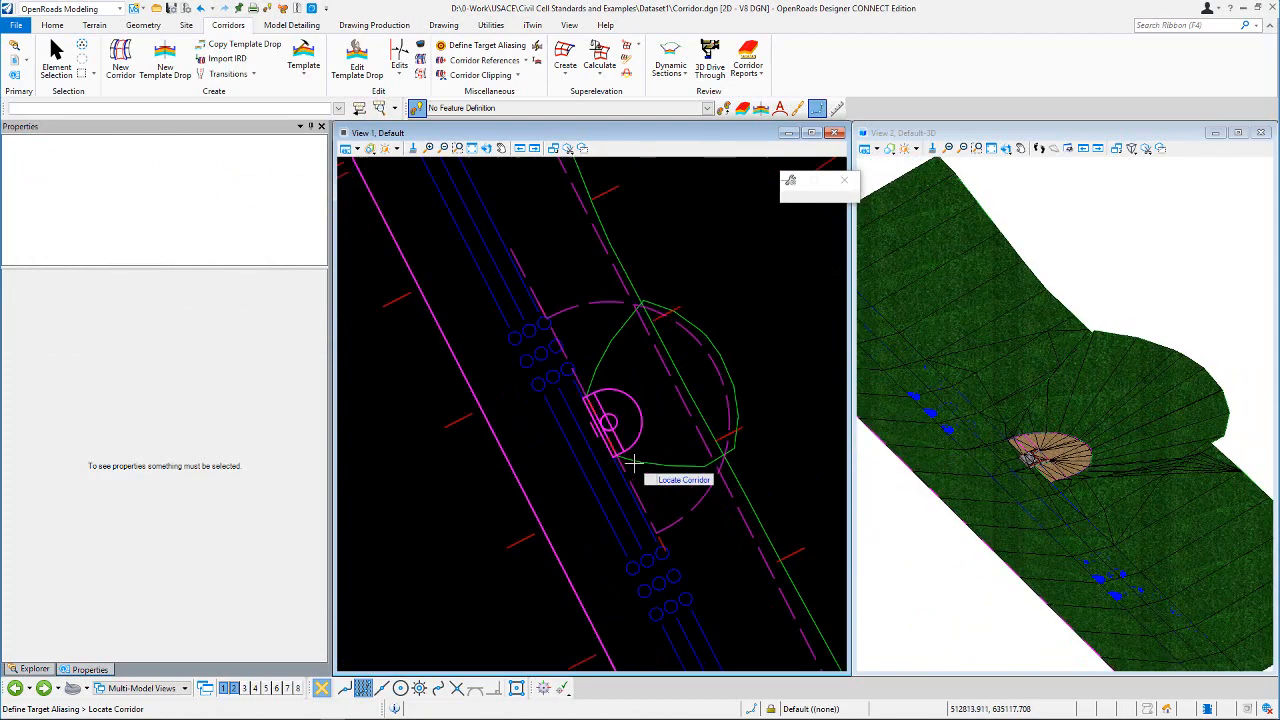
scroll(1042, 488, up, 4)
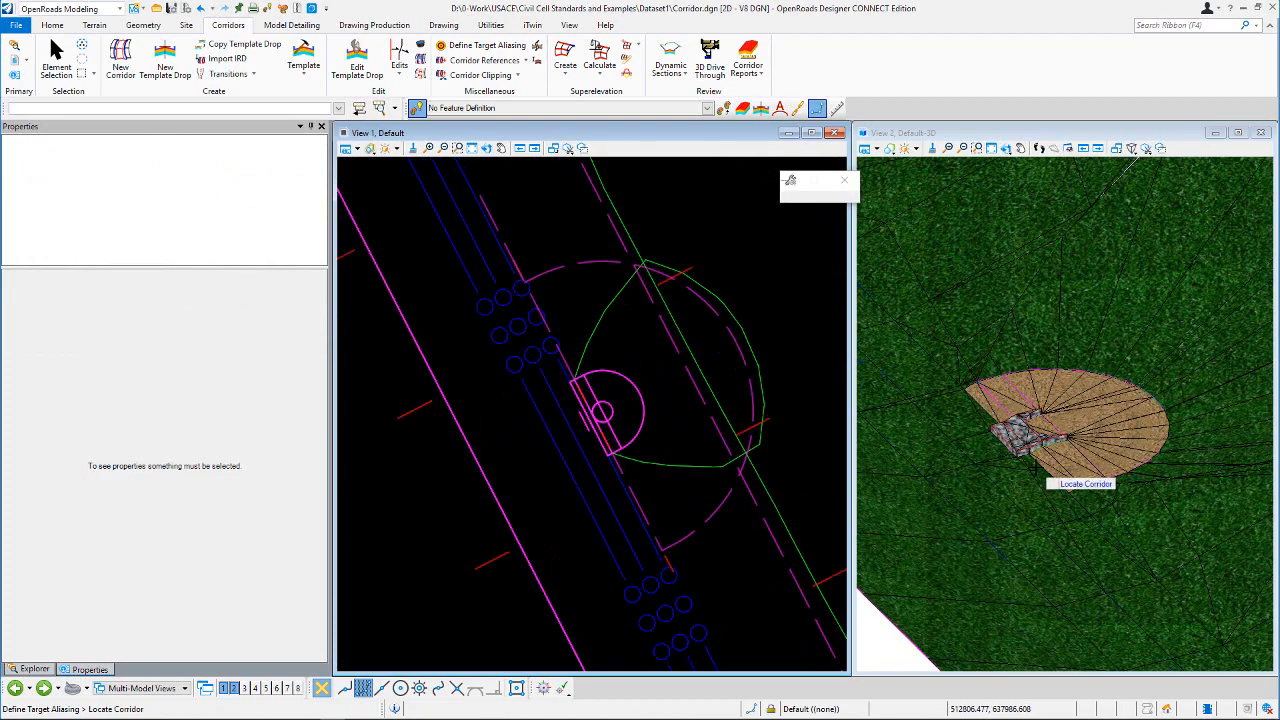
scroll(1041, 457, up, 1)
scroll(1038, 454, down, 5)
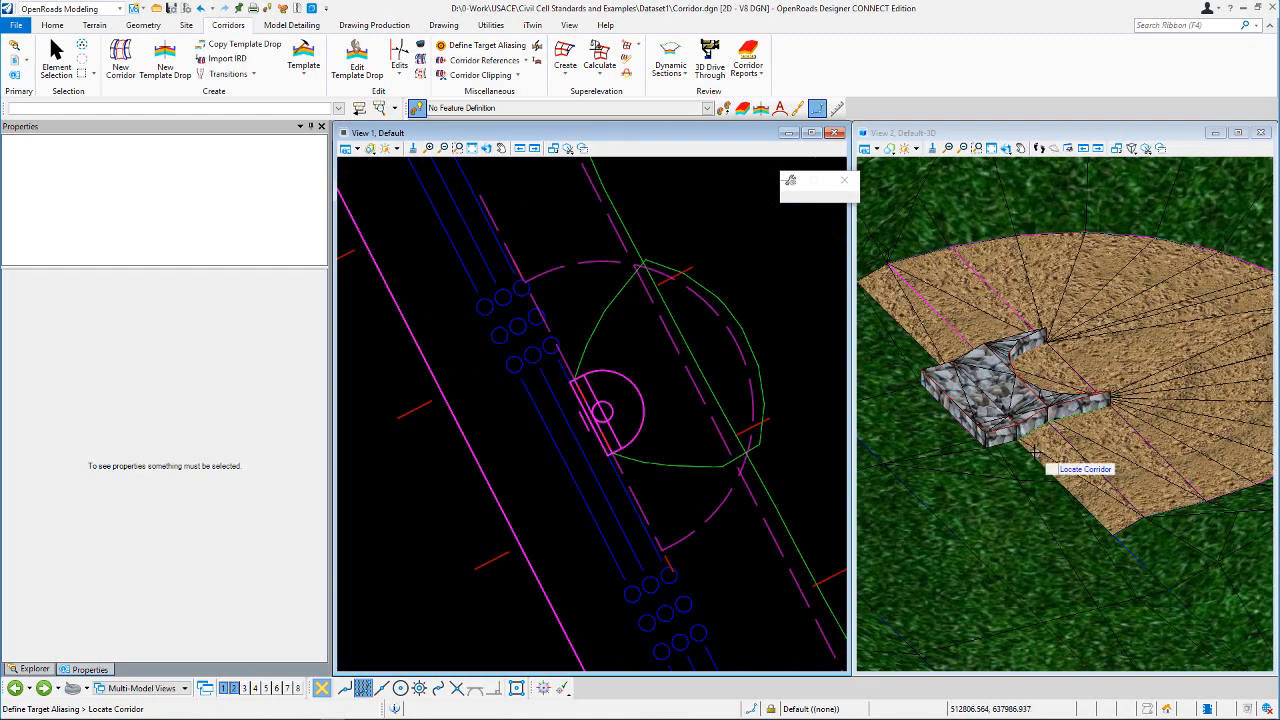
scroll(1033, 450, down, 2)
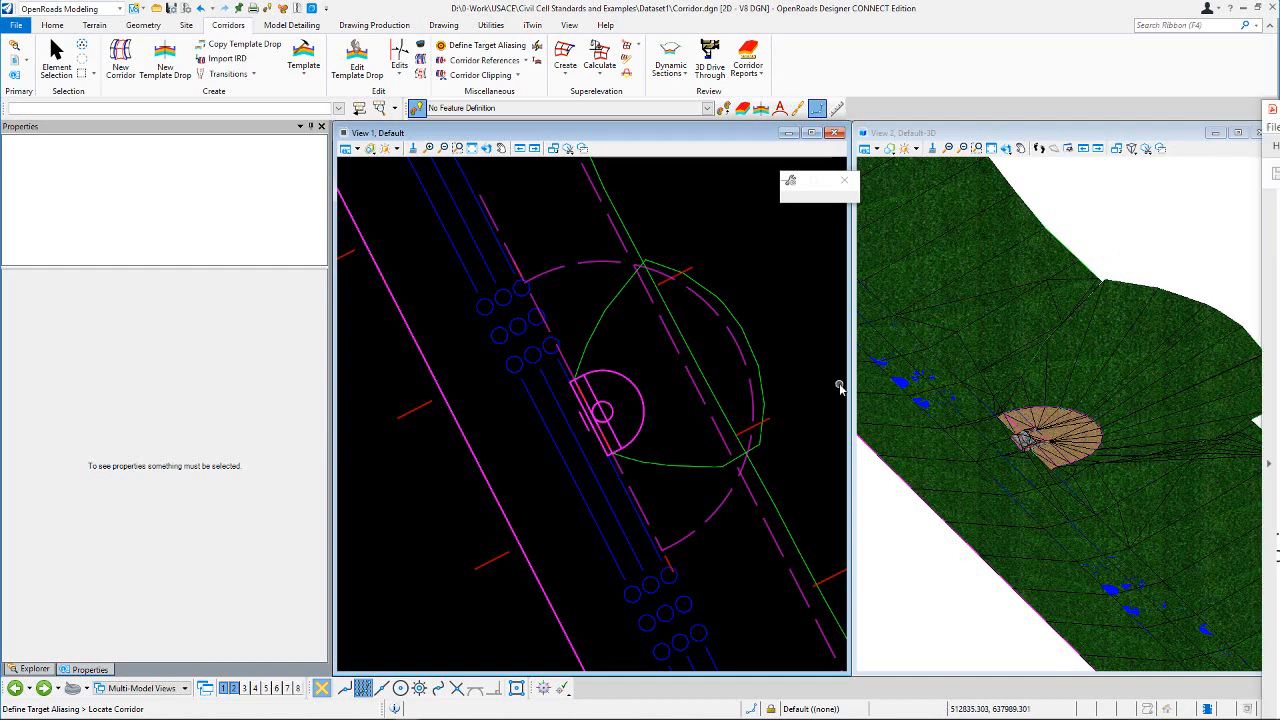
Set the midpoint offset of the relief well's Slope CTRL line to 1.5 feet.
click(56, 50)
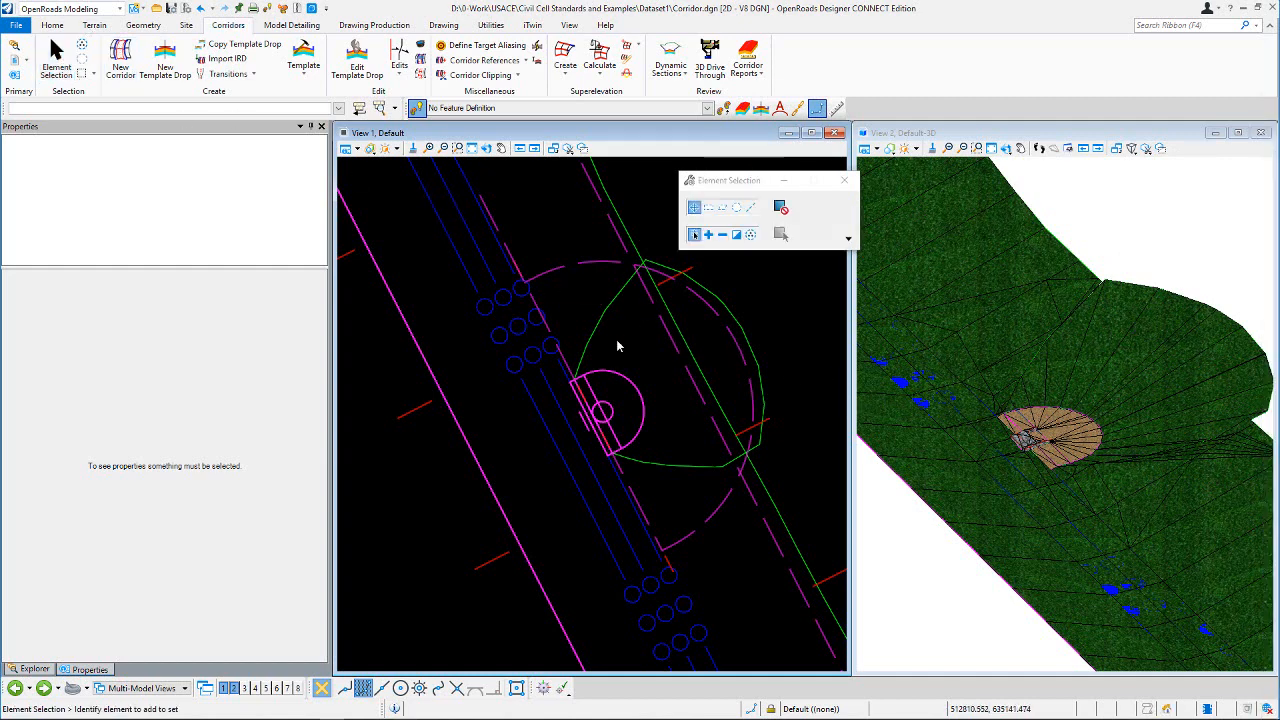
scroll(593, 418, up, 2)
scroll(598, 420, up, 1)
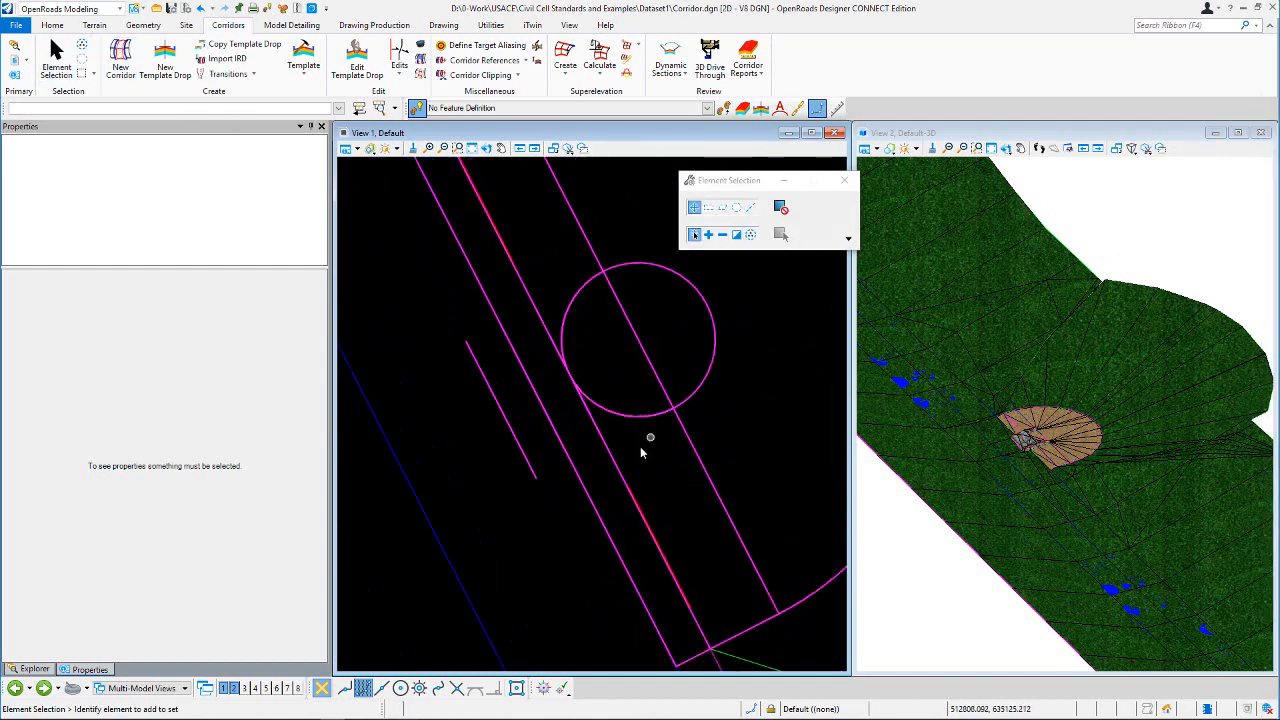
scroll(640, 445, down, 2)
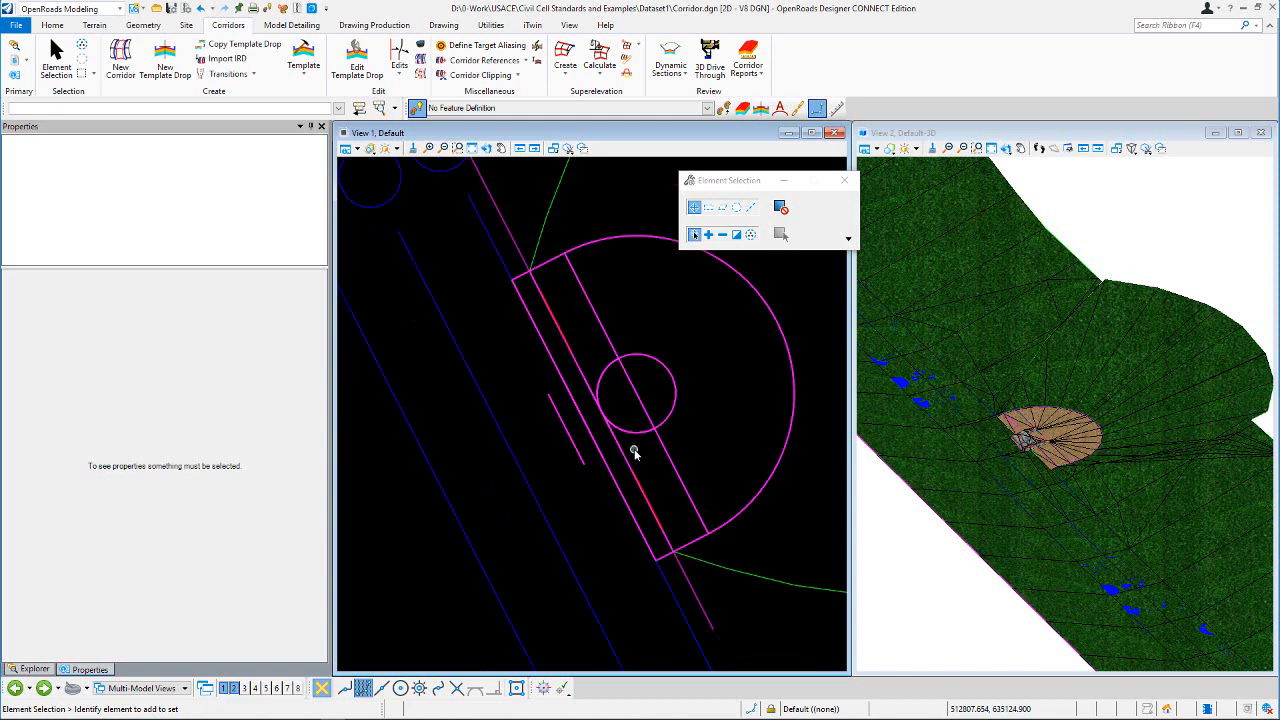
click(545, 298)
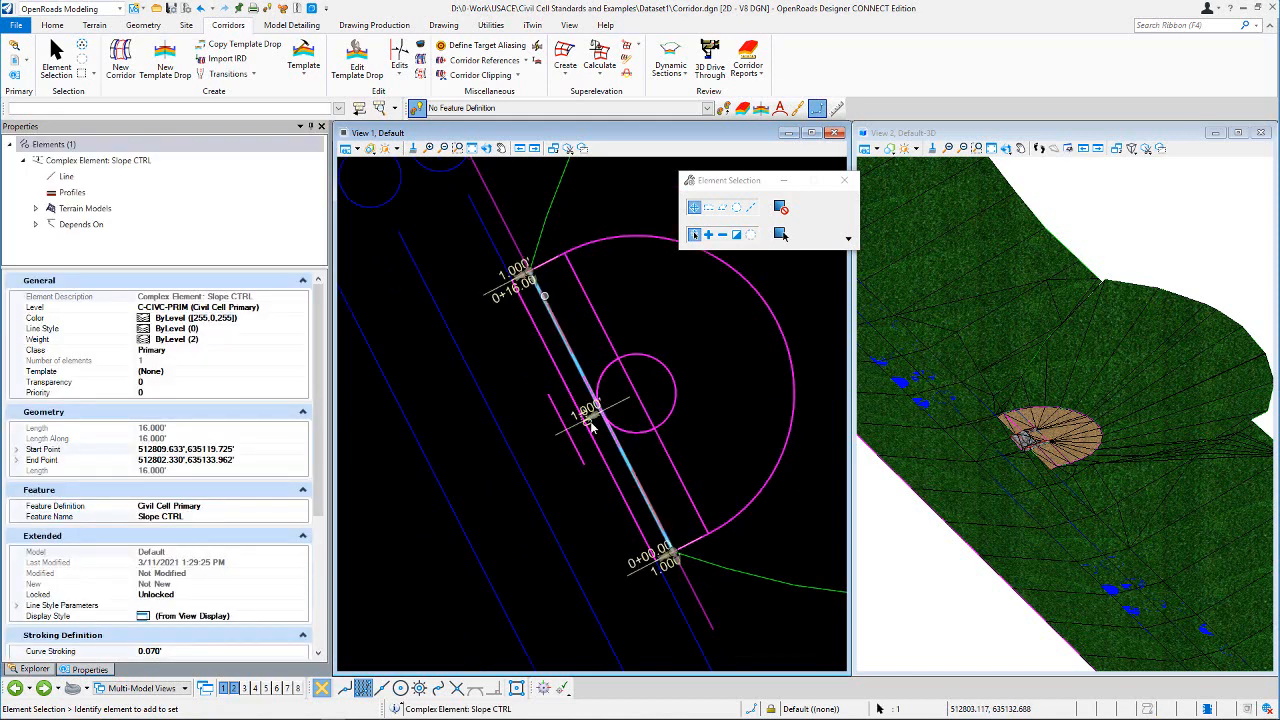
scroll(590, 415, up, 2)
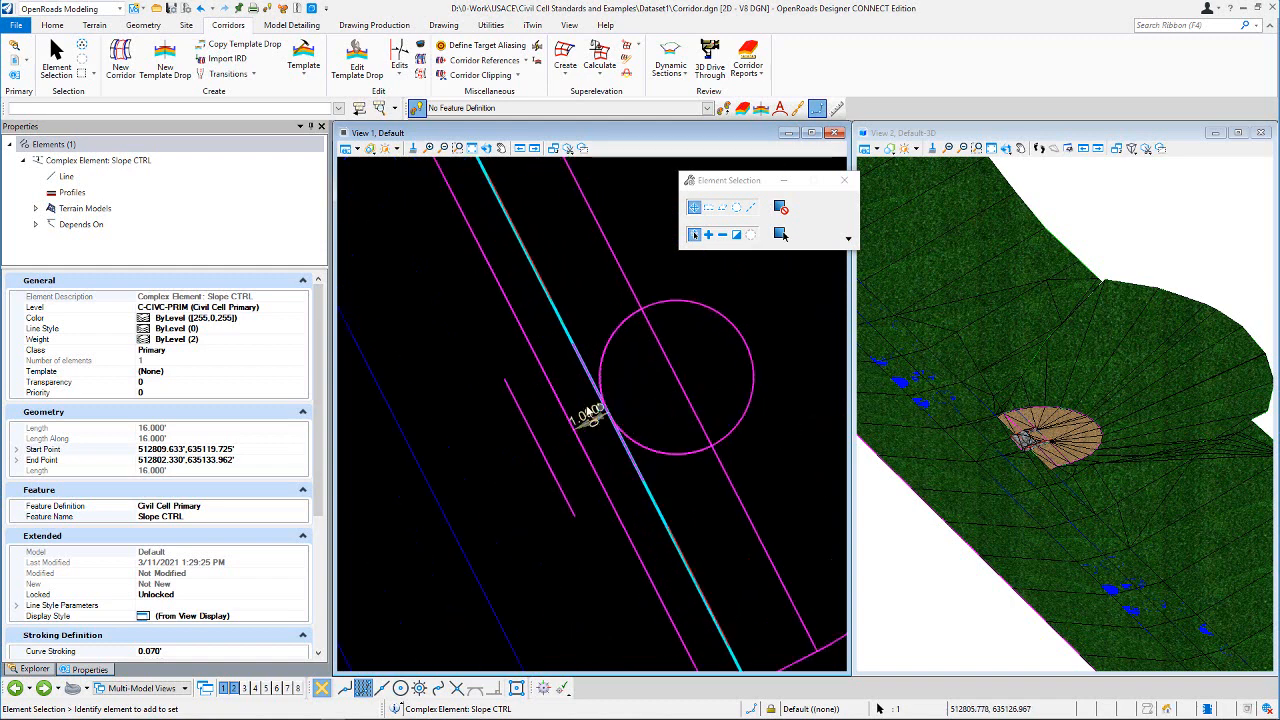
click(592, 415)
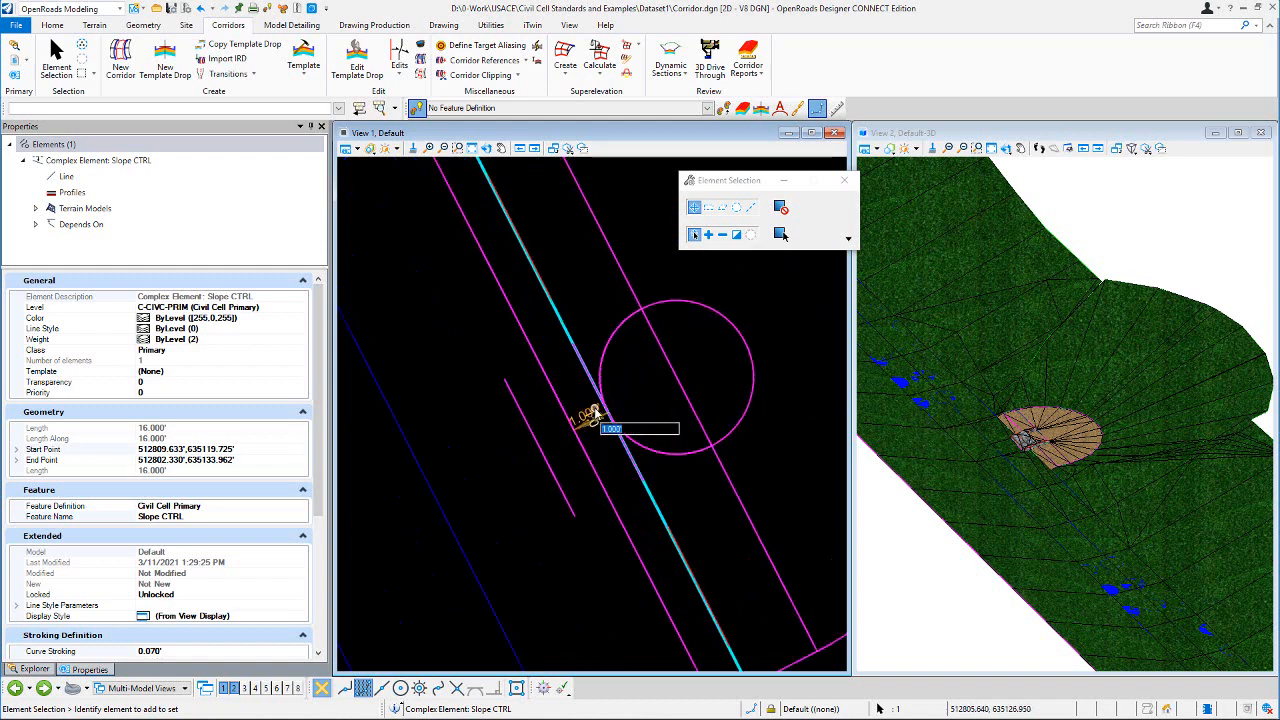
text(1)
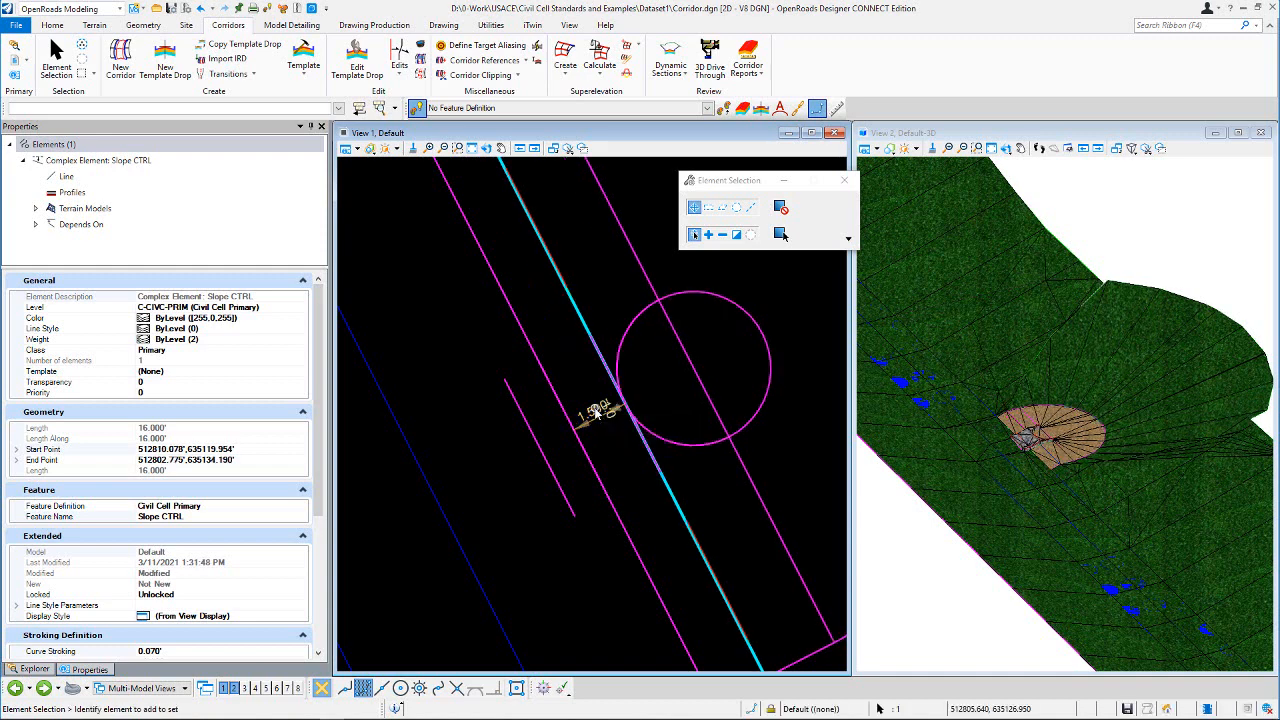
Reopen the Slope CTRL midpoint offset for editing, leave it, and undo the last offset change.
click(597, 413)
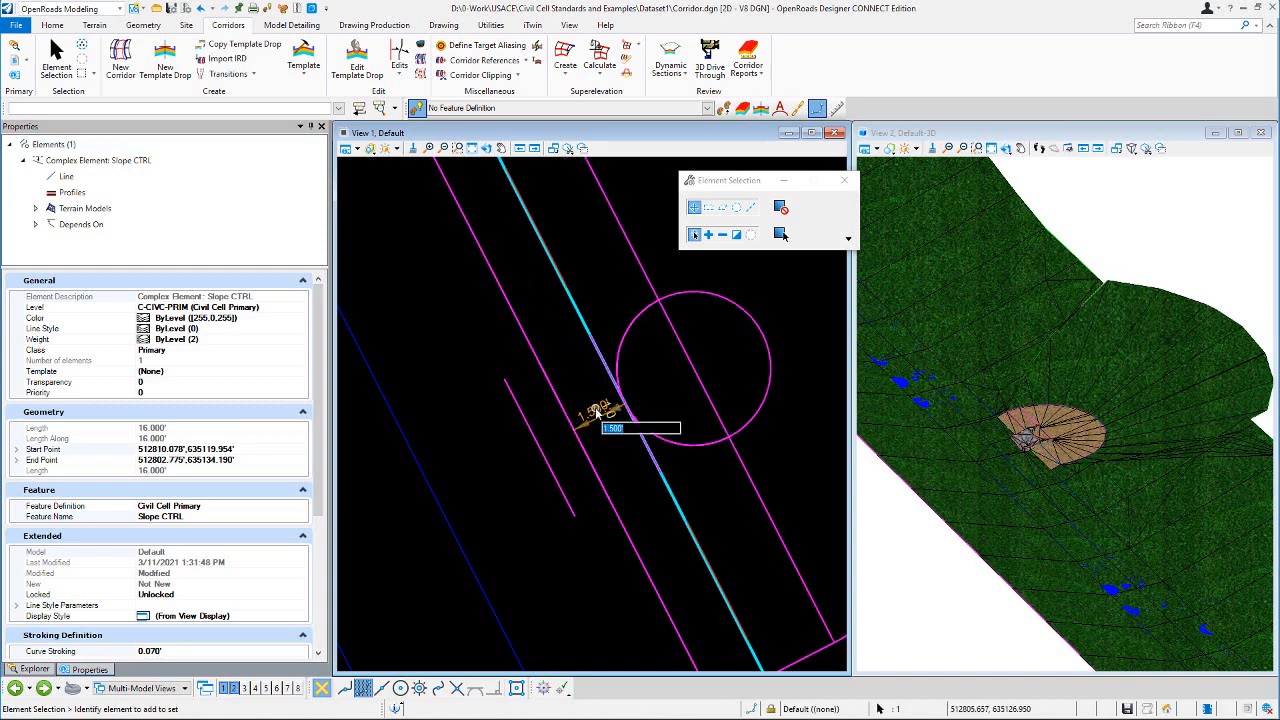
click(602, 254)
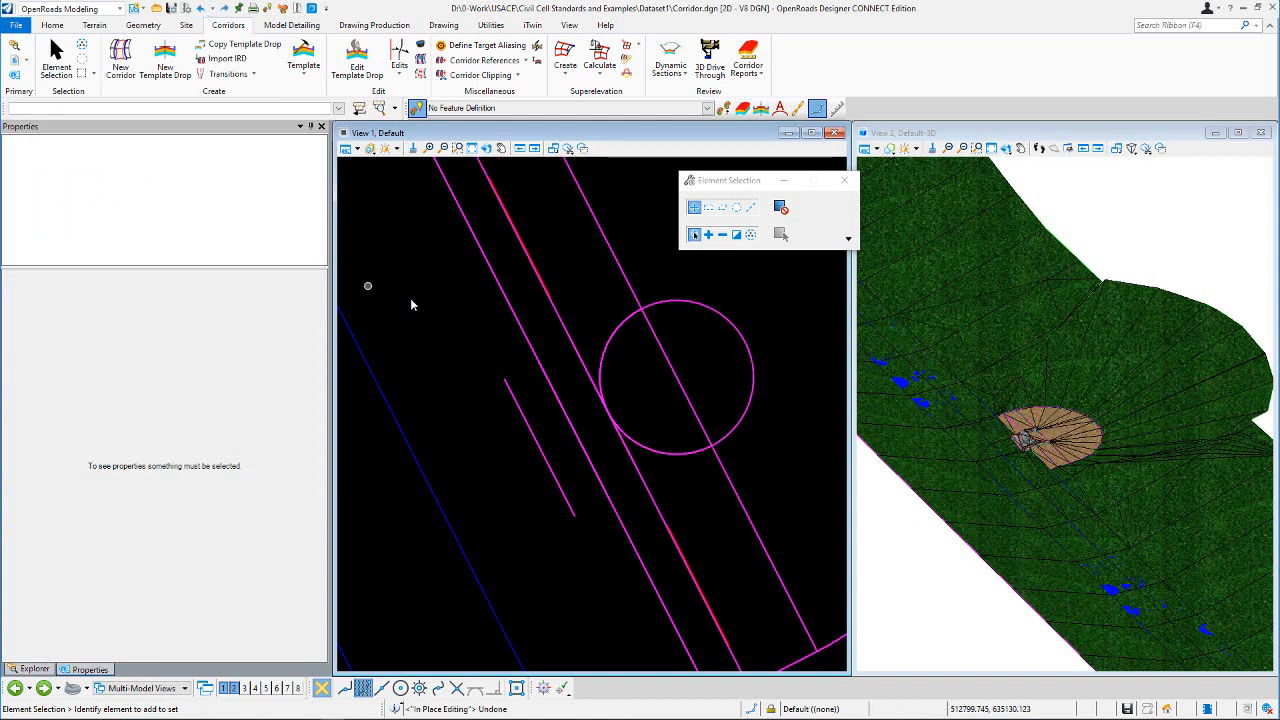
scroll(526, 385, down, 2)
scroll(547, 390, down, 1)
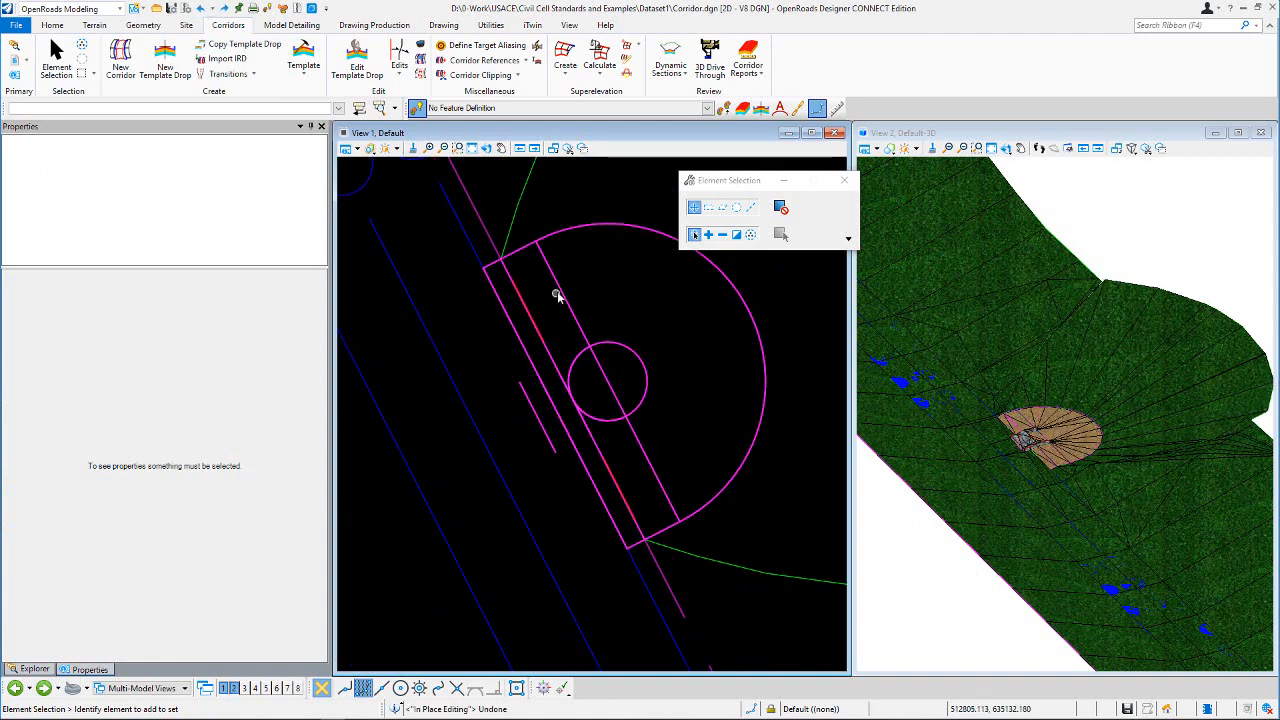
Inspect the offsets of the Well Center Control and Slope CTRL lines, plus the Relief Well cell's bench template and arc.
click(594, 380)
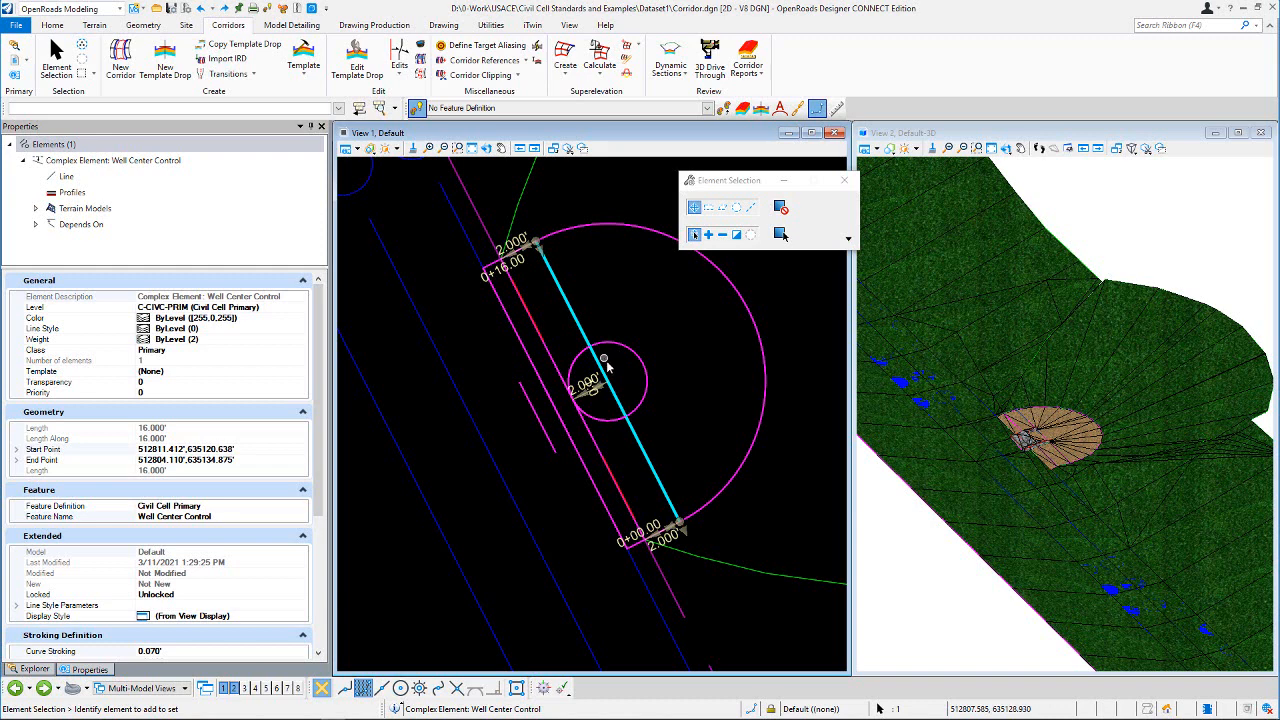
click(614, 309)
click(549, 348)
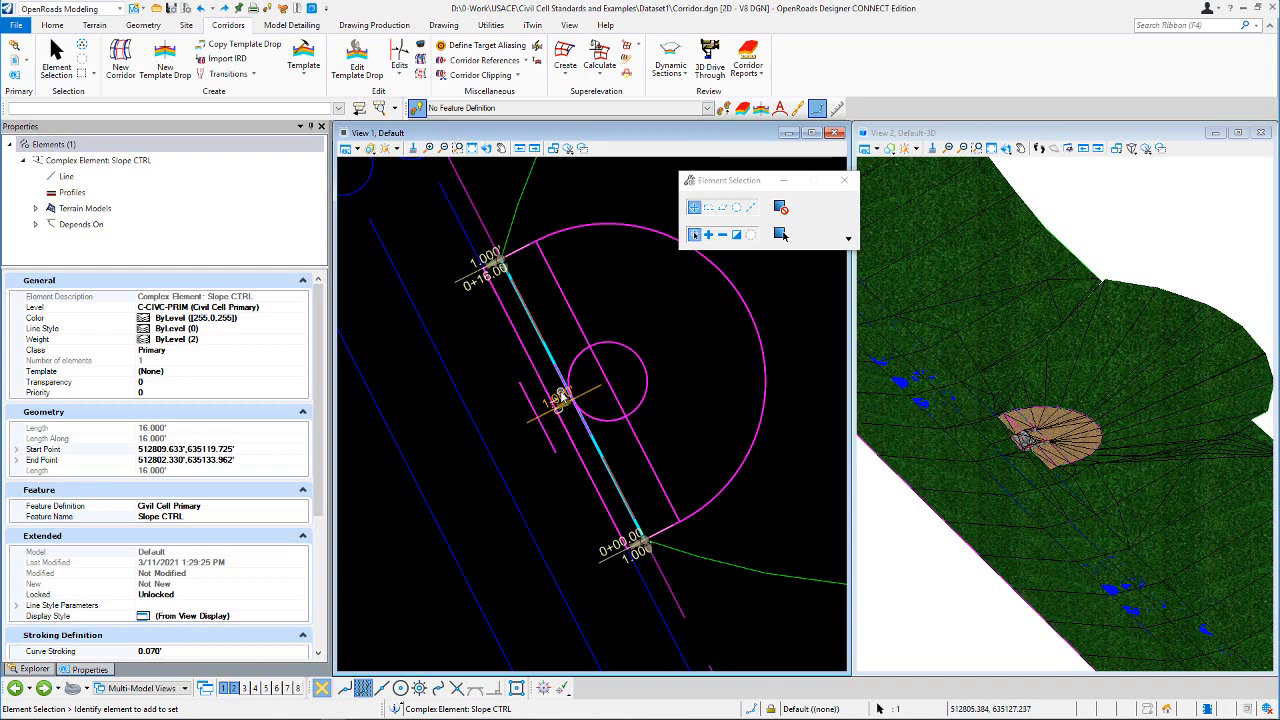
click(575, 318)
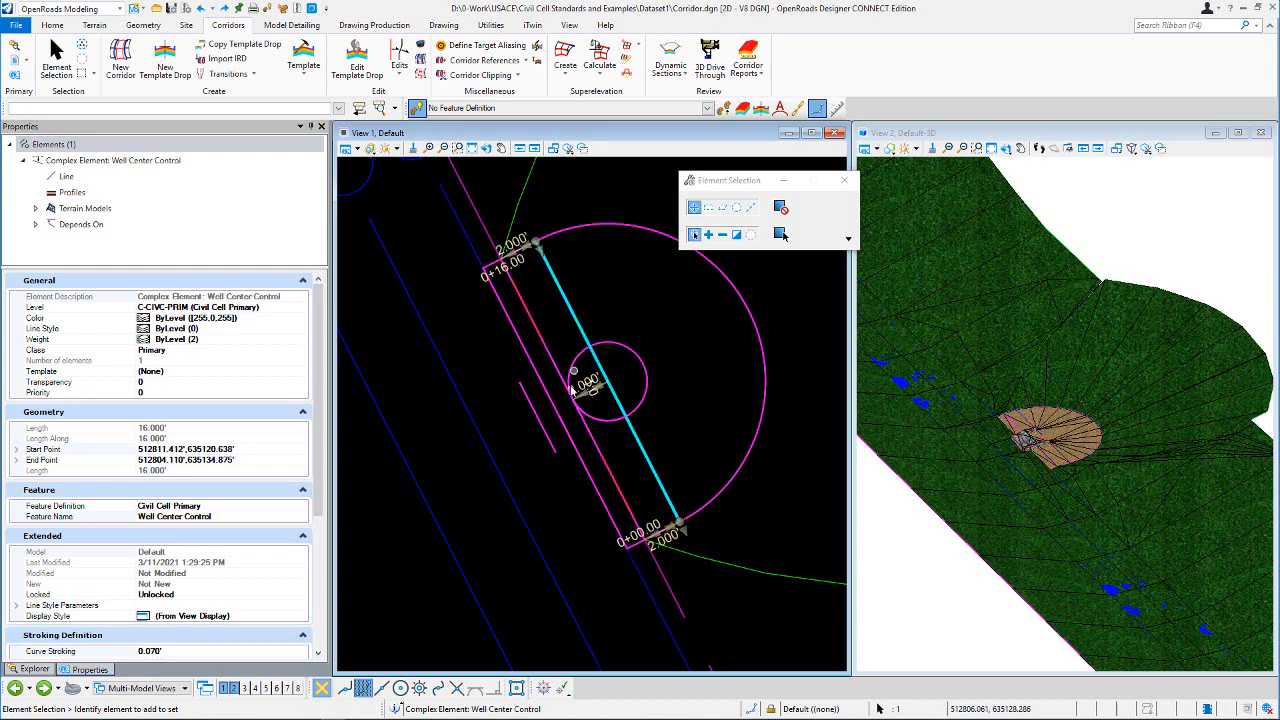
click(745, 300)
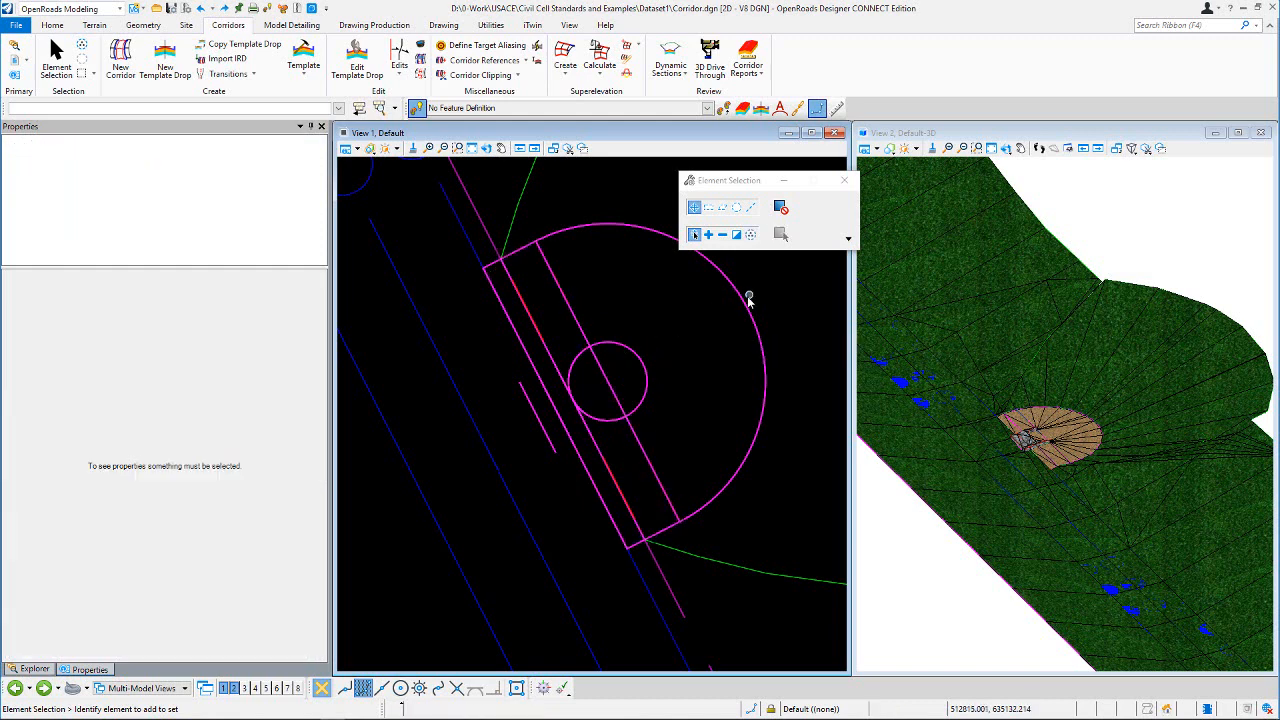
click(781, 234)
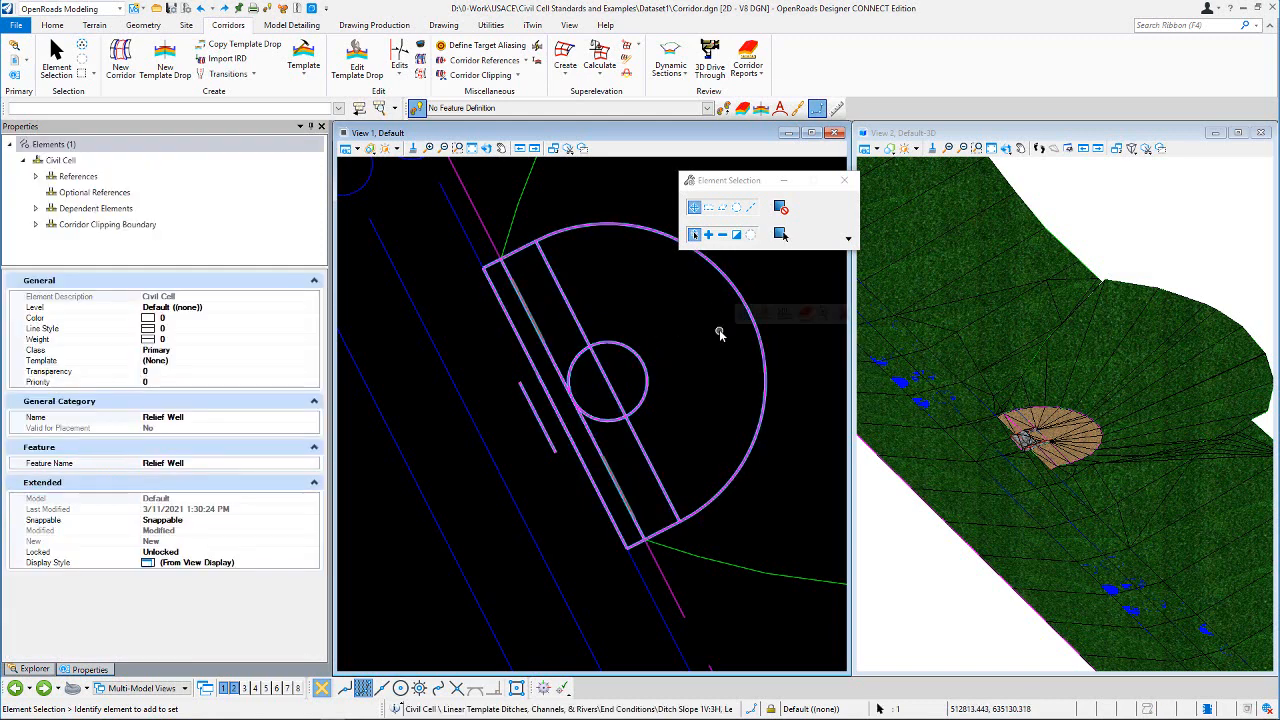
click(765, 400)
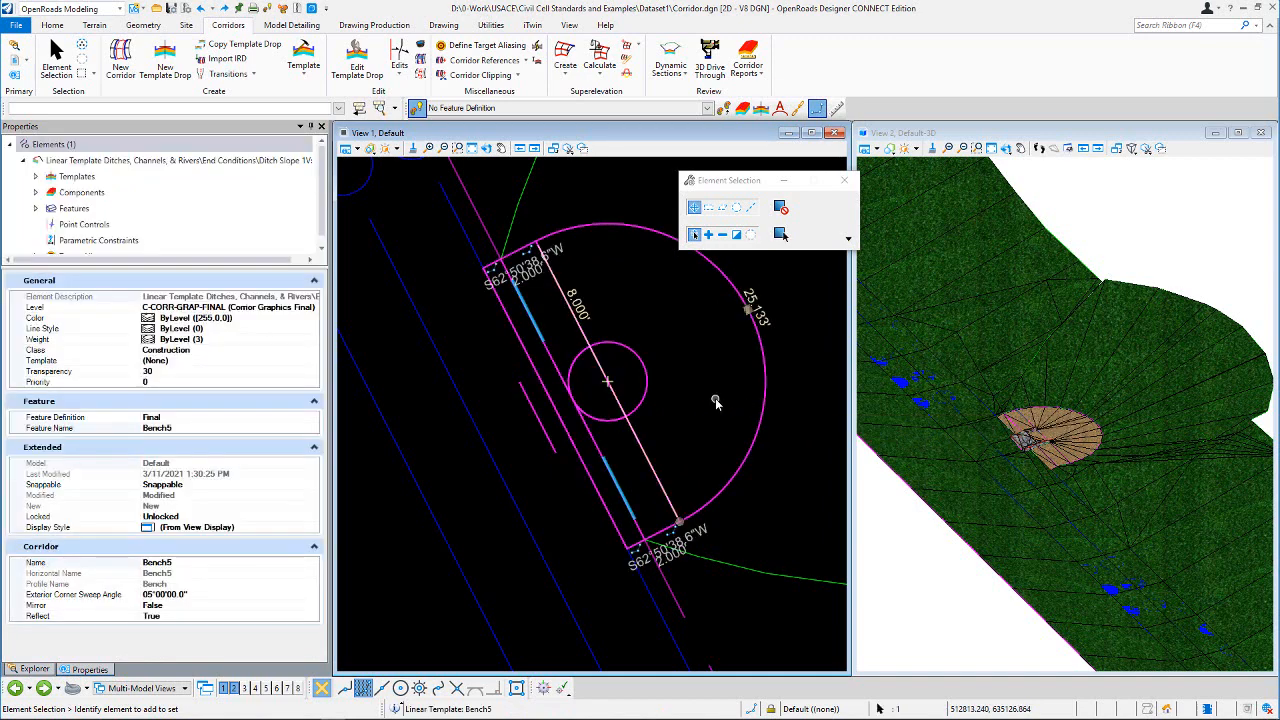
right_click(767, 385)
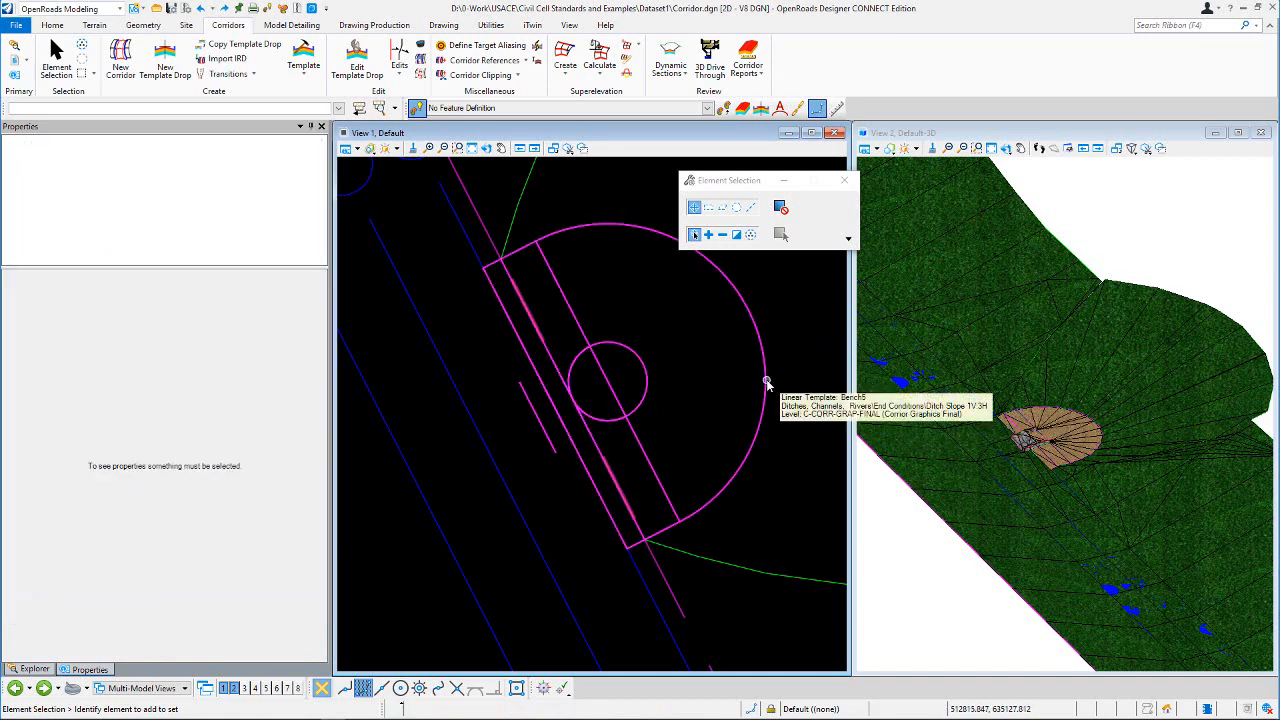
click(767, 383)
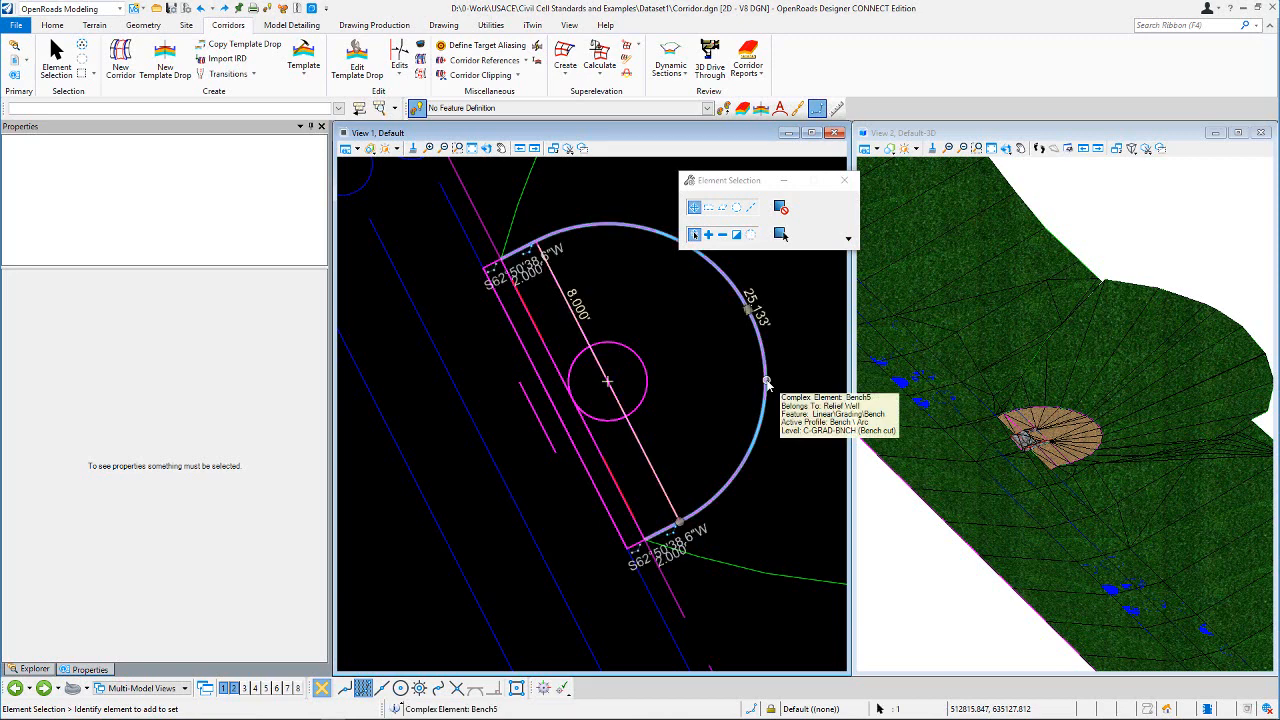
click(604, 302)
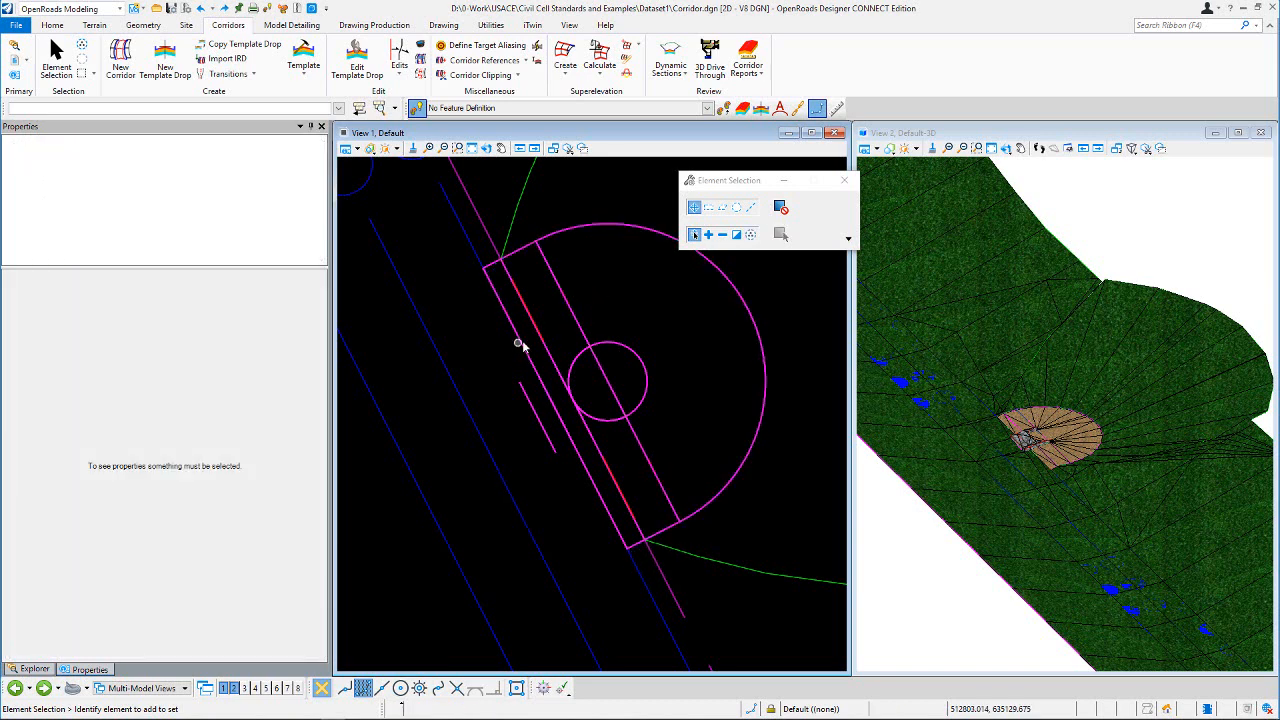
Inspect the Width CTRL and Width Ctrl1 lines that lie along the ditch bottom line.
click(519, 343)
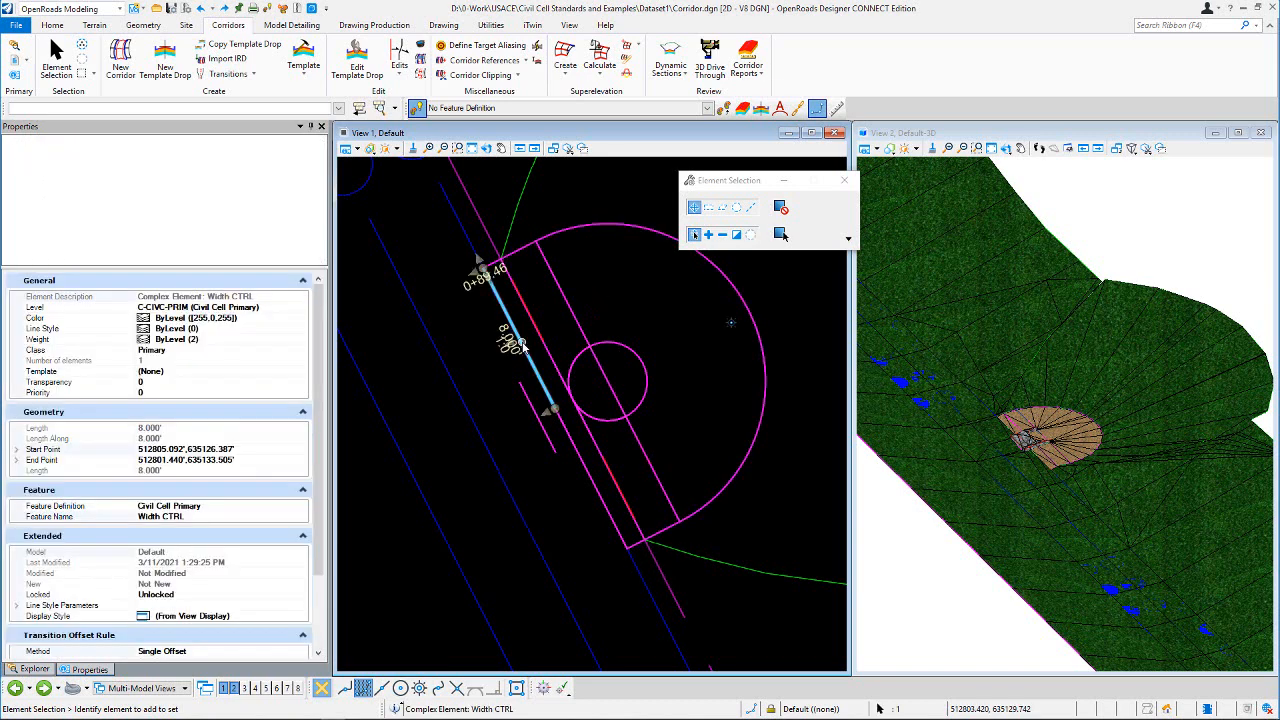
click(569, 433)
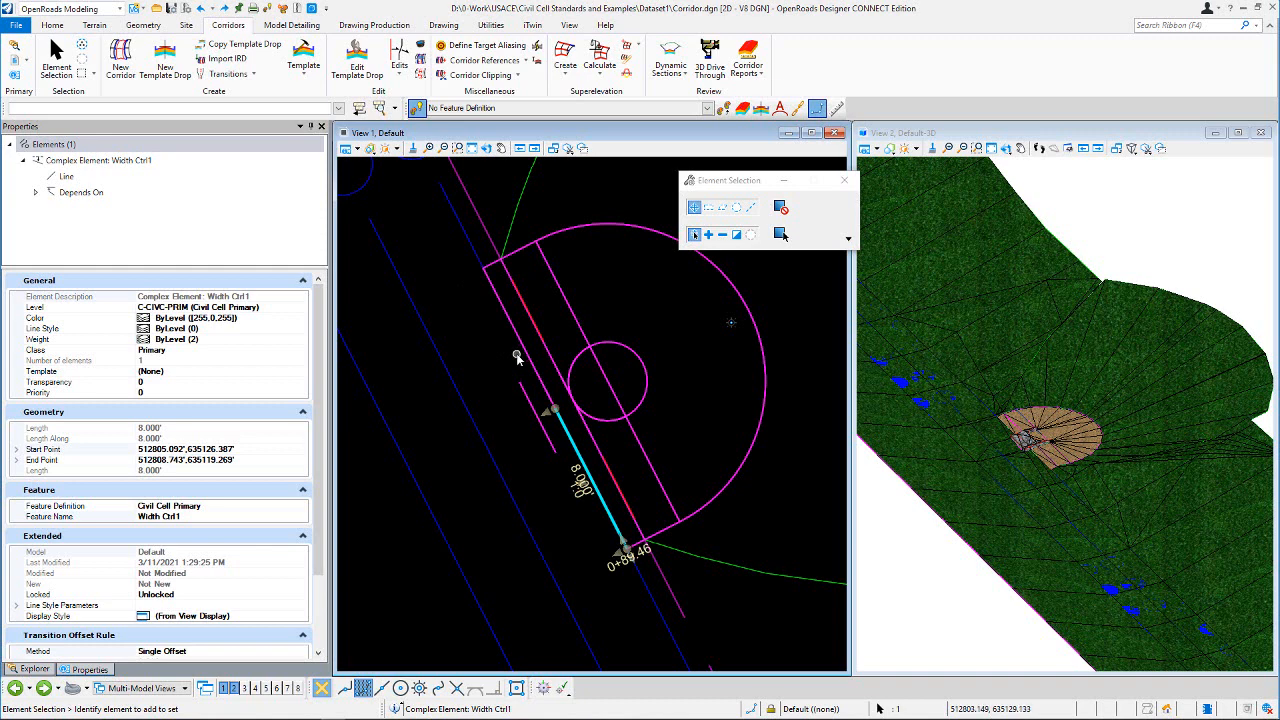
click(514, 352)
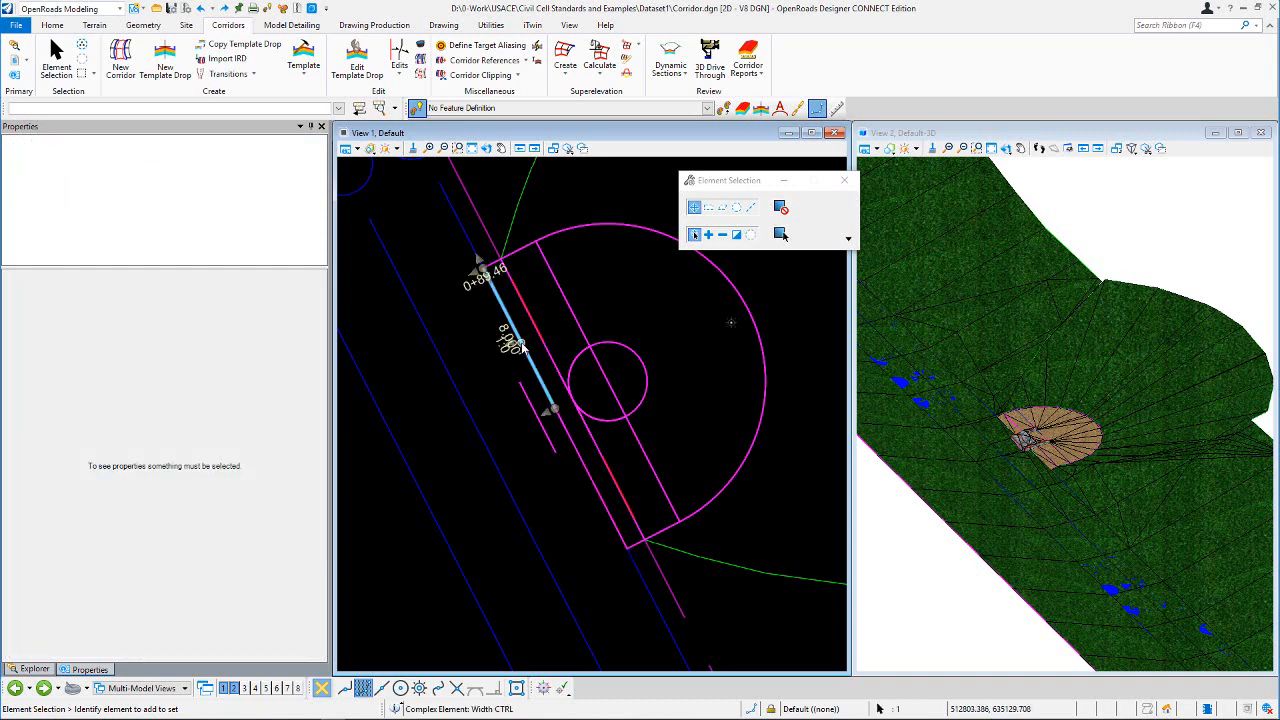
click(519, 343)
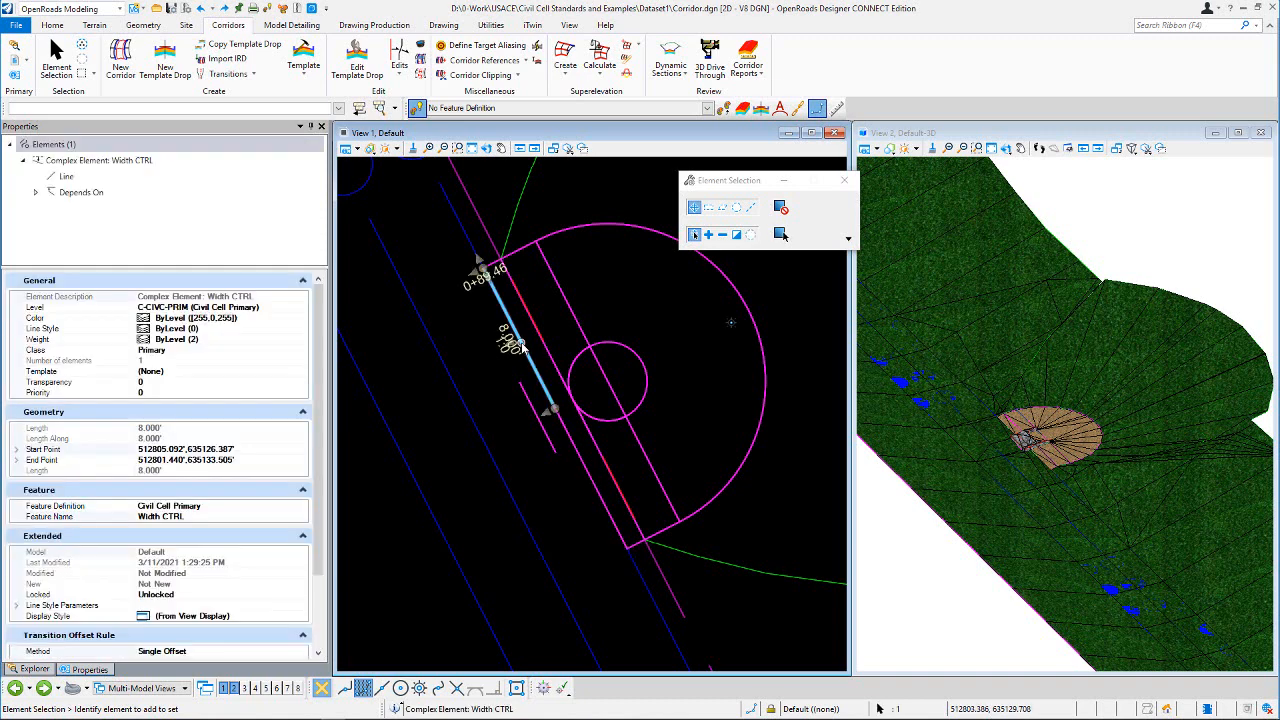
click(560, 490)
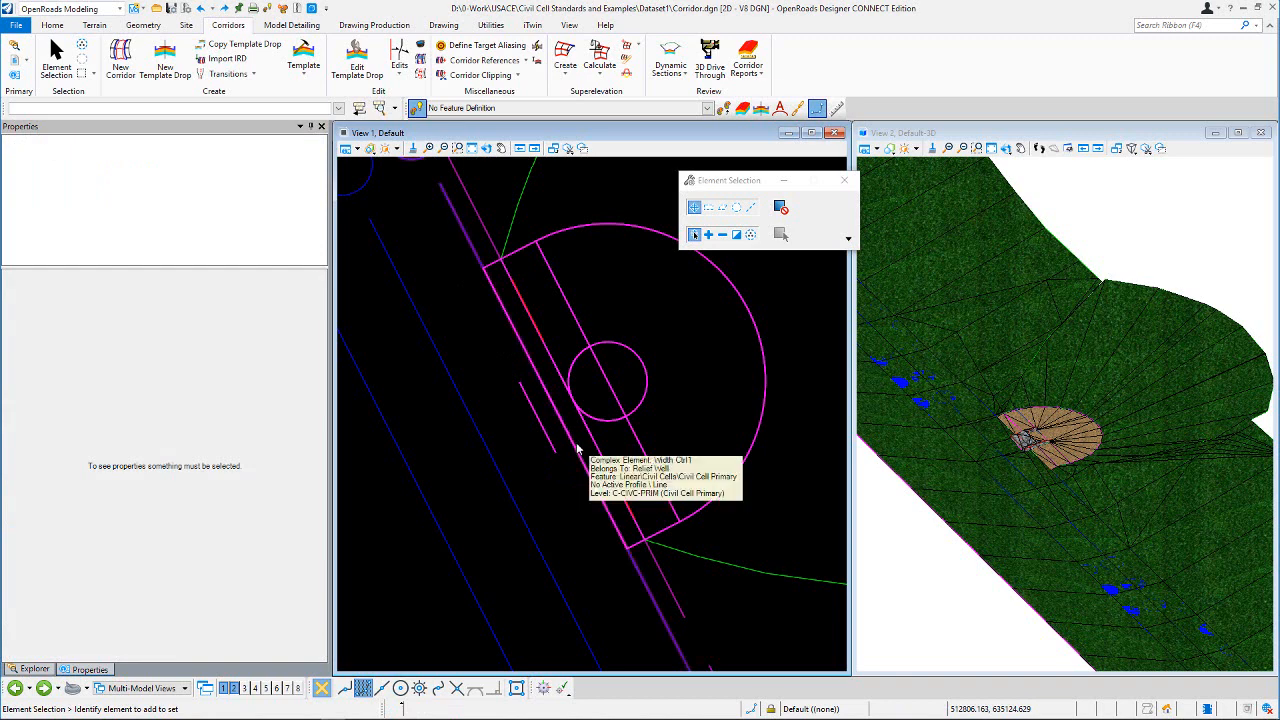
click(577, 449)
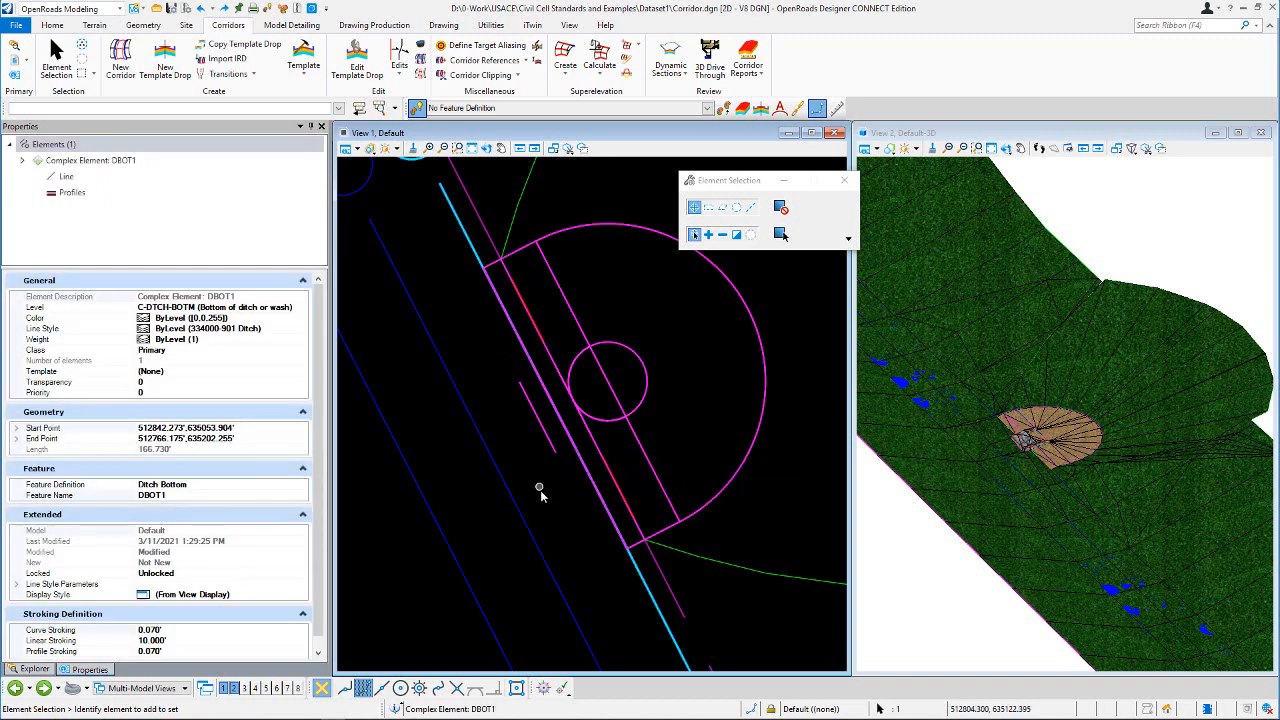
click(550, 408)
Set the length of the relief well's Width CTRL line to 10 feet.
click(521, 349)
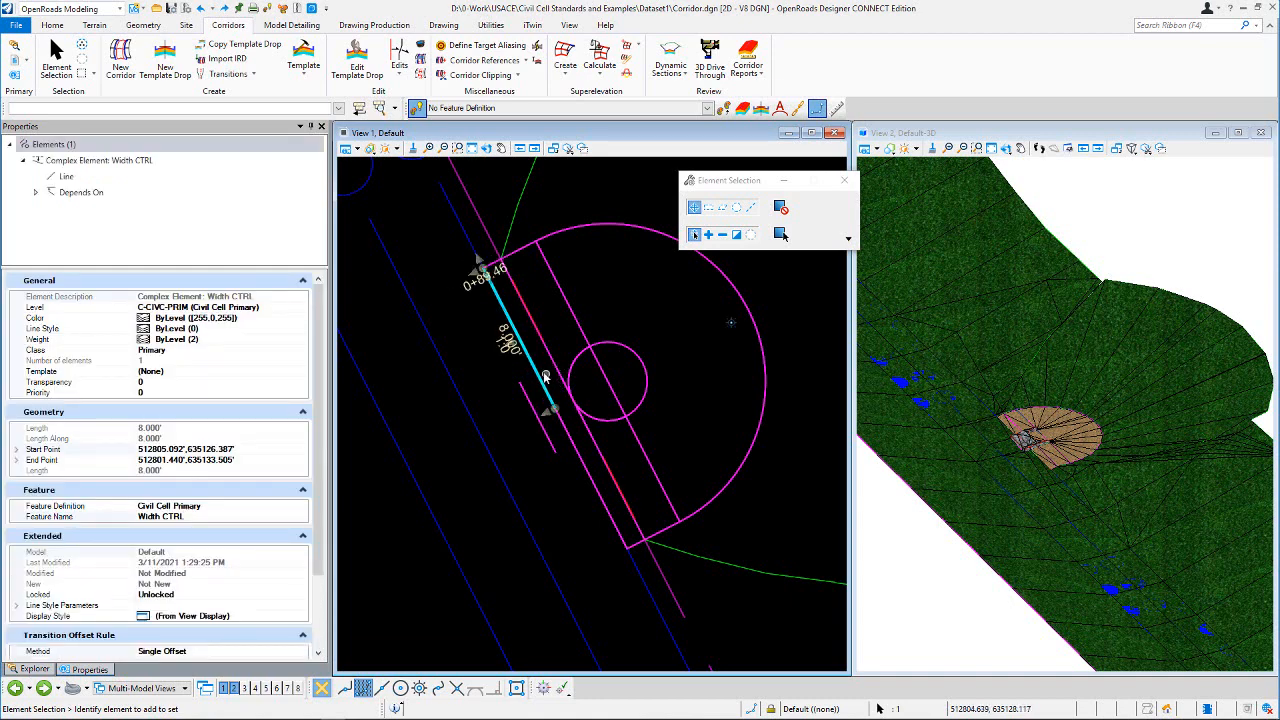
click(506, 338)
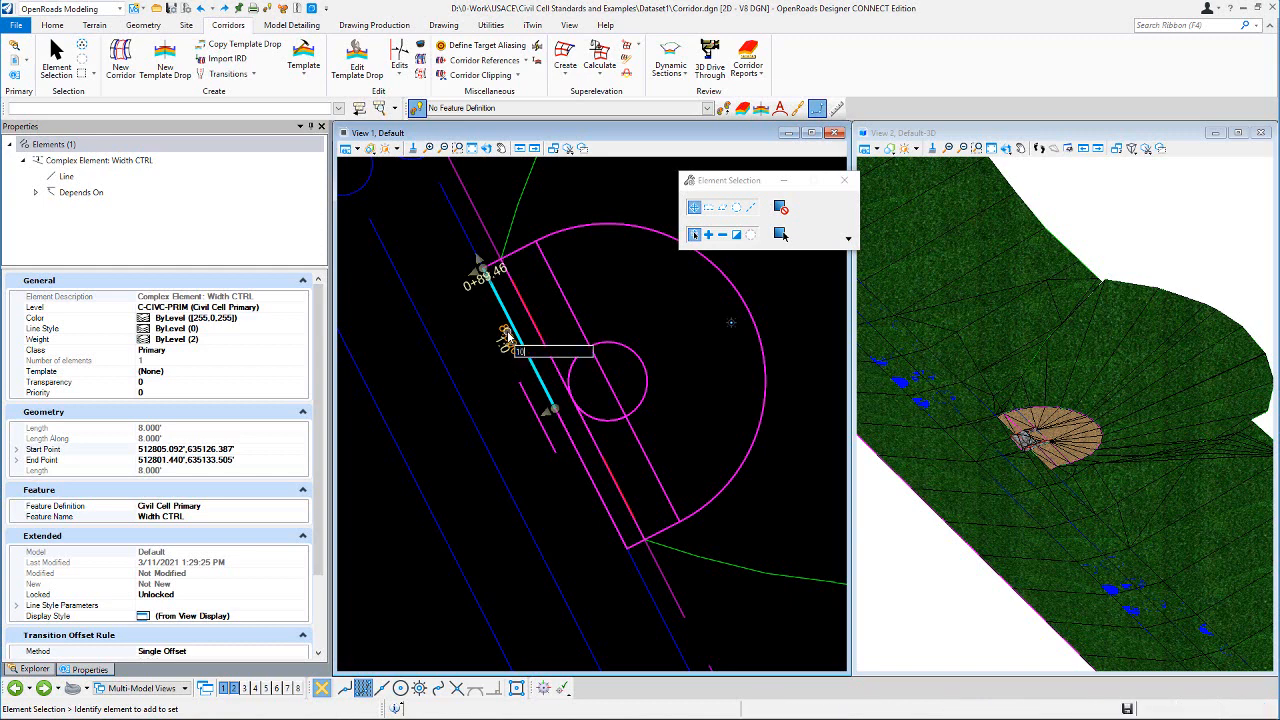
text(10)
key(Return)
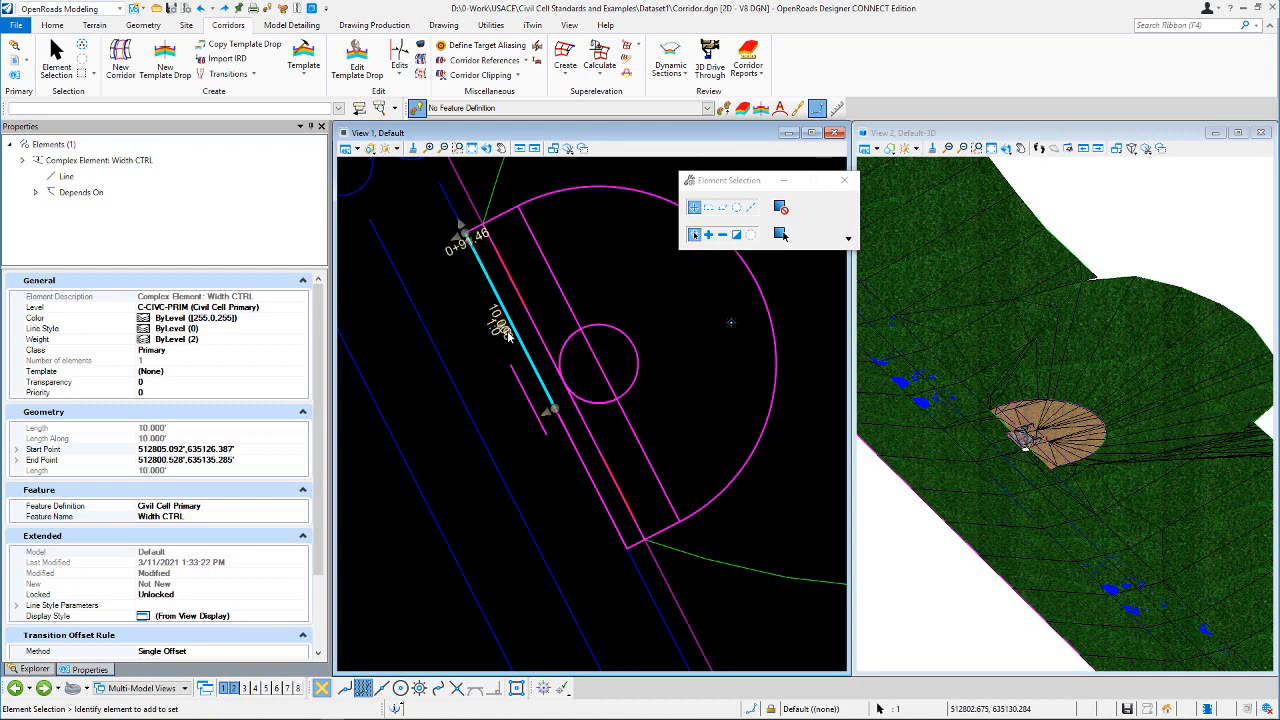
Set the length of the opposite width line, Width Ctrl1, to 10 feet.
click(580, 480)
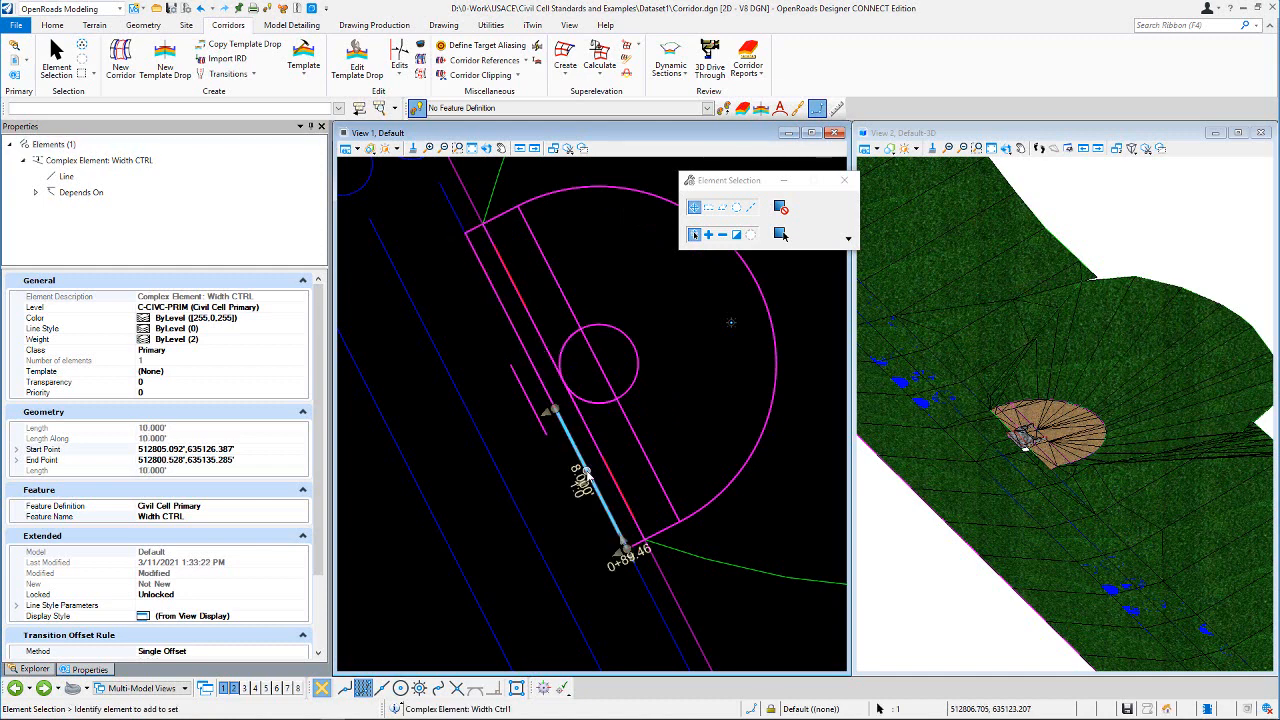
click(579, 481)
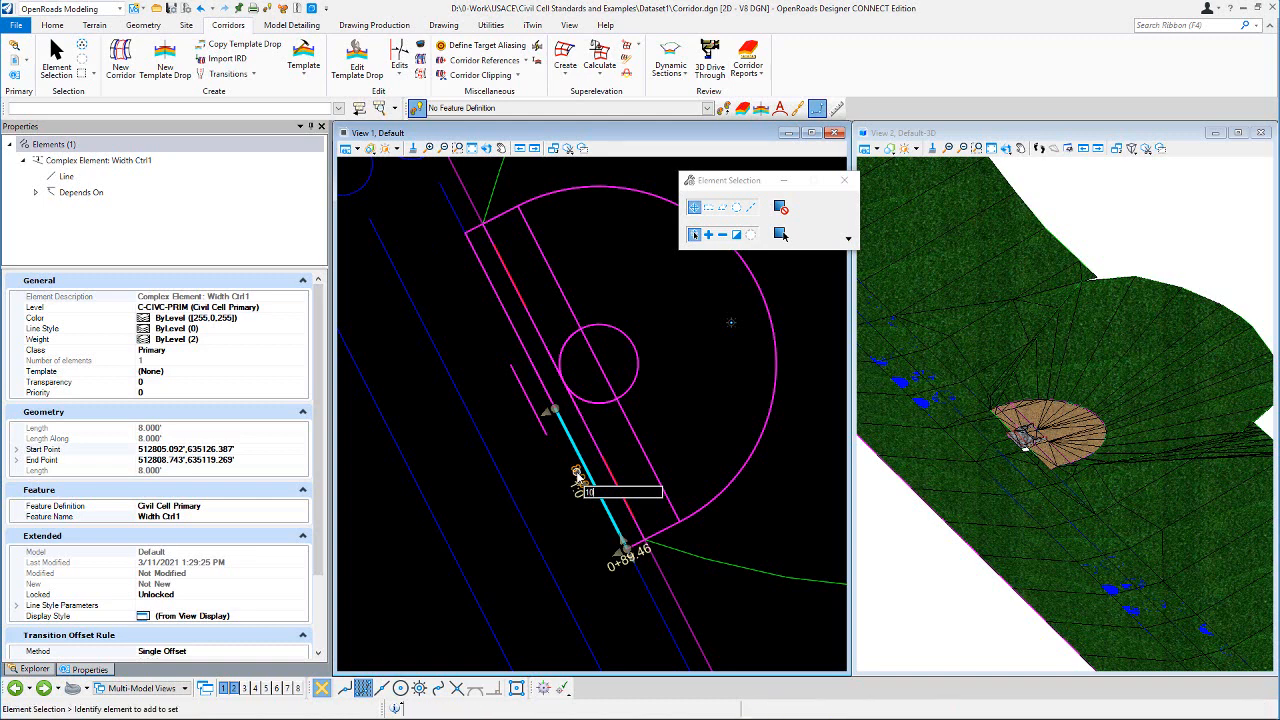
key(Return)
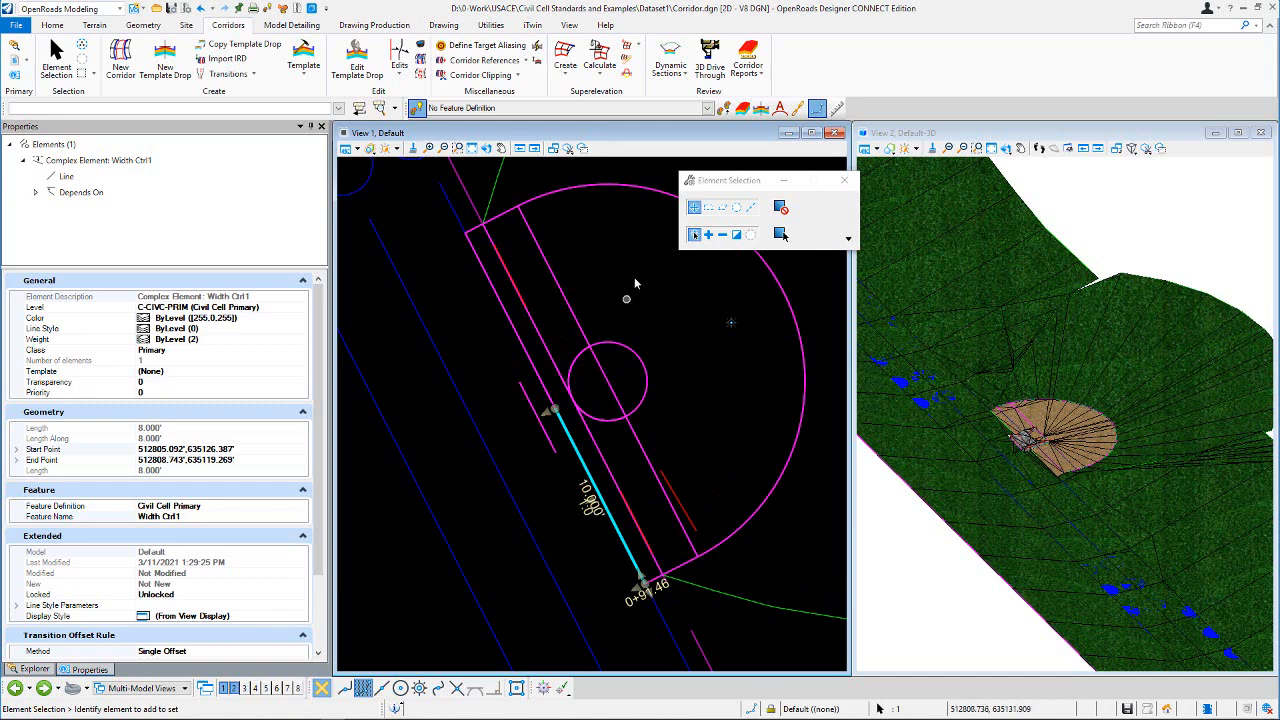
Clear the selection and undo the length changes to both width control lines.
click(591, 250)
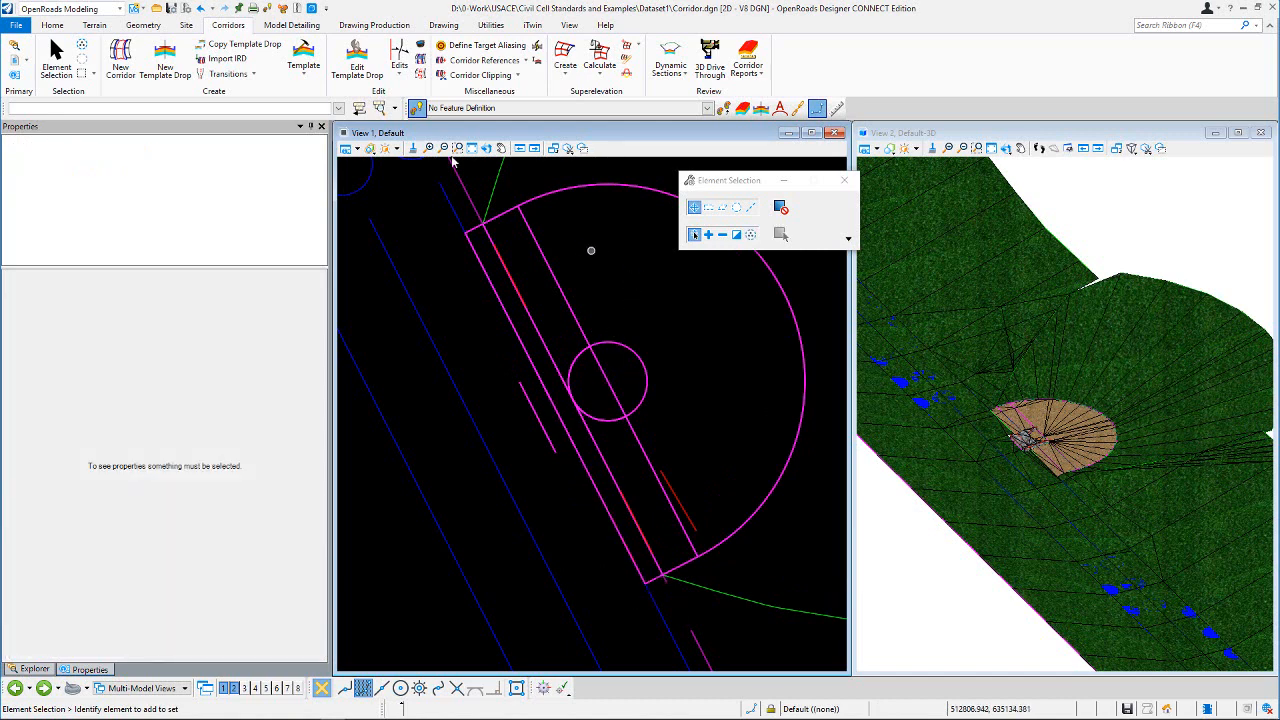
click(200, 9)
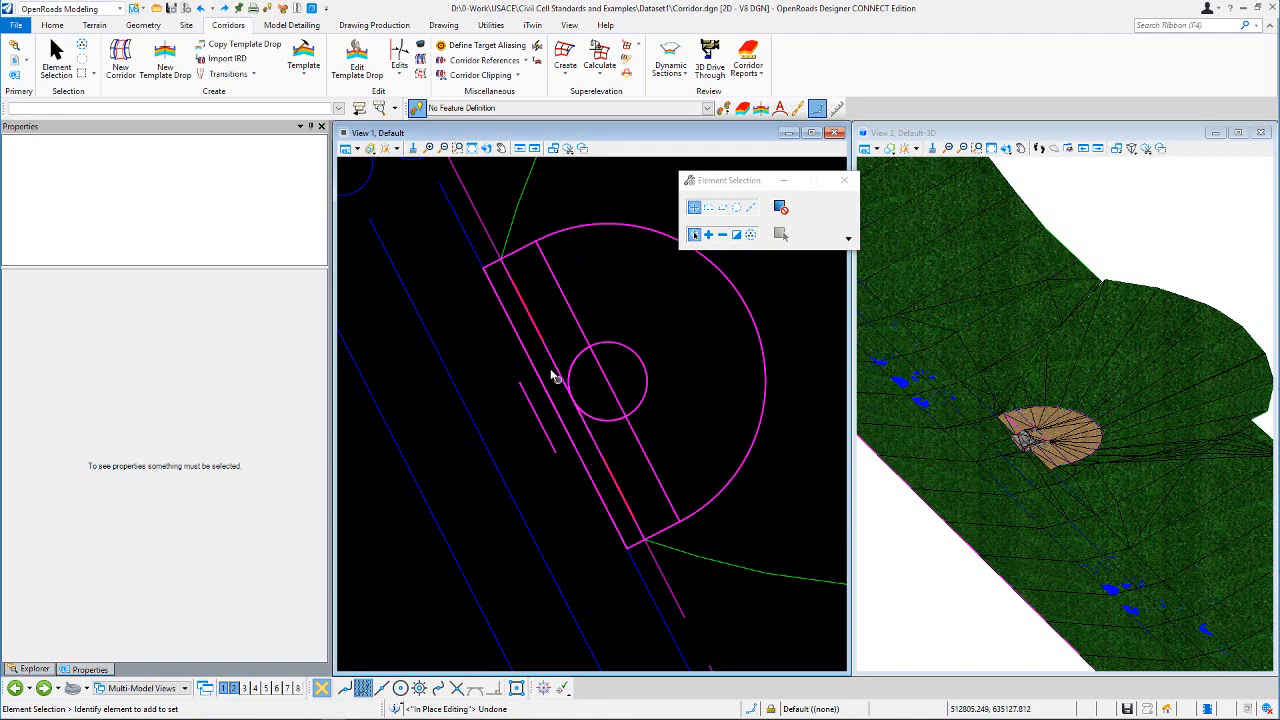
Review the Slope CTRL line's projected slope and transition offset rules in its properties.
scroll(529, 337, up, 1)
click(495, 239)
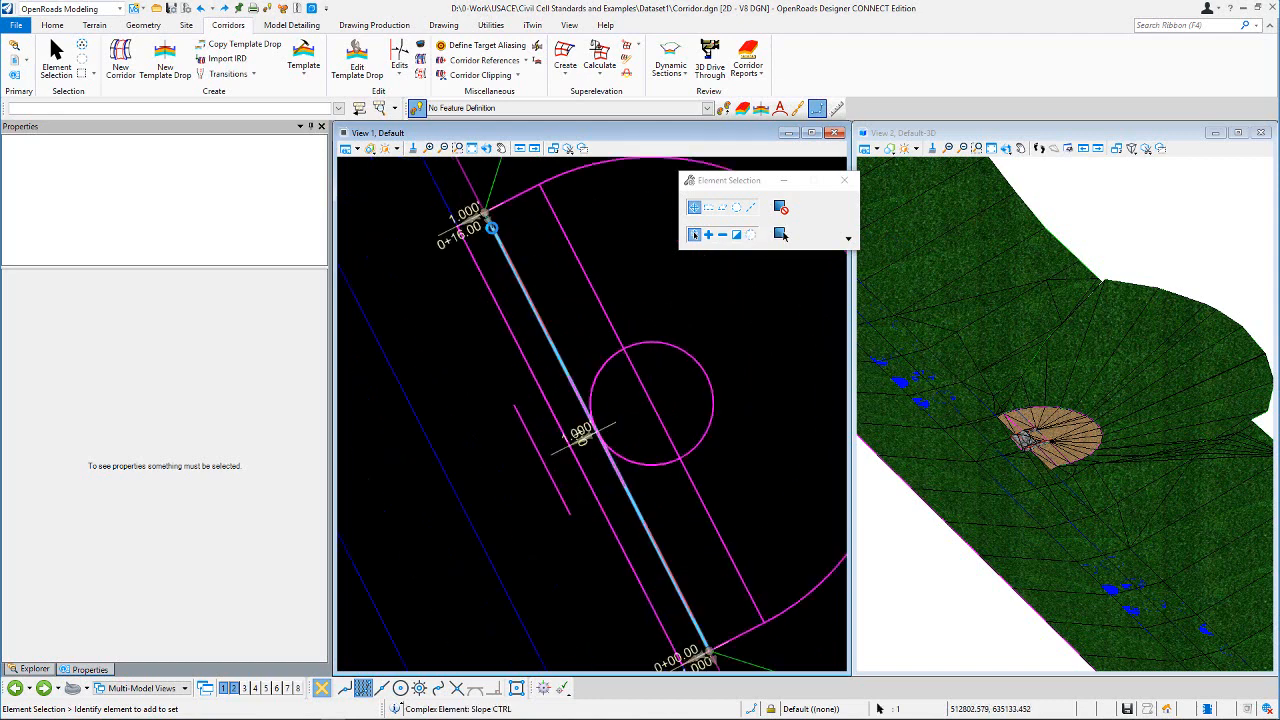
scroll(213, 596, down, 5)
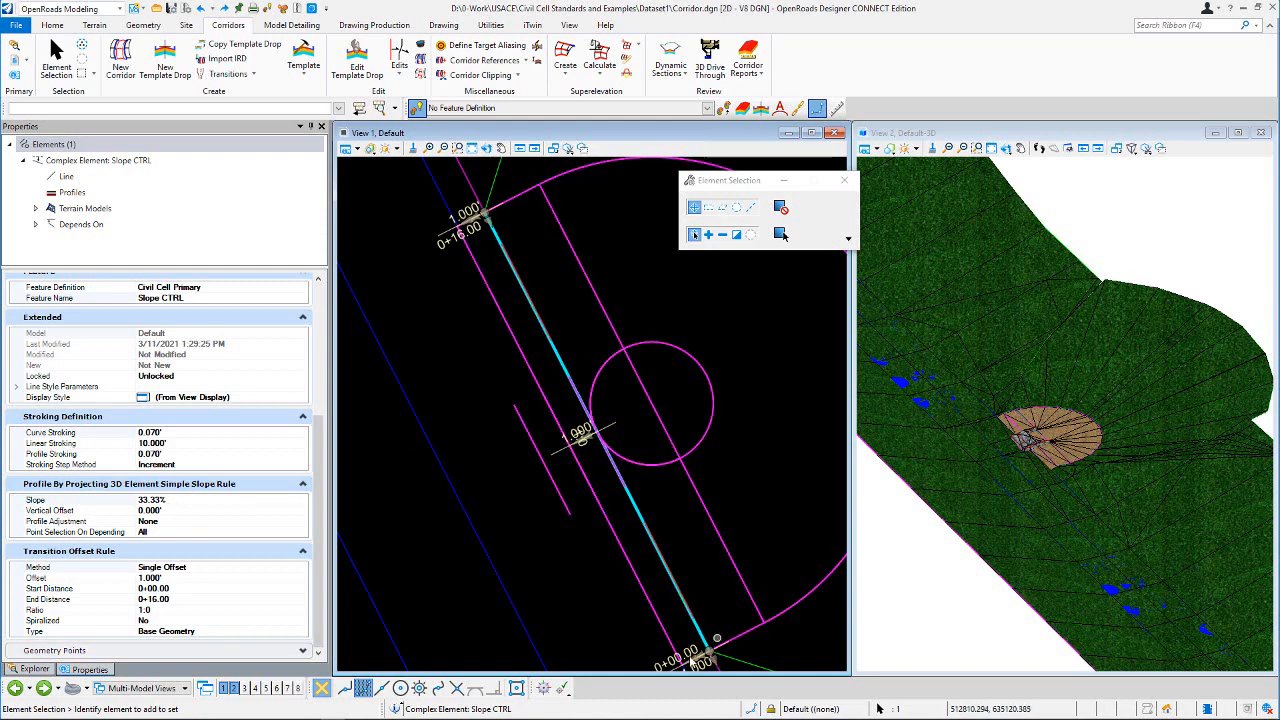
Review the Well Center Control line's projected slope and transition offset rules in its properties.
click(517, 204)
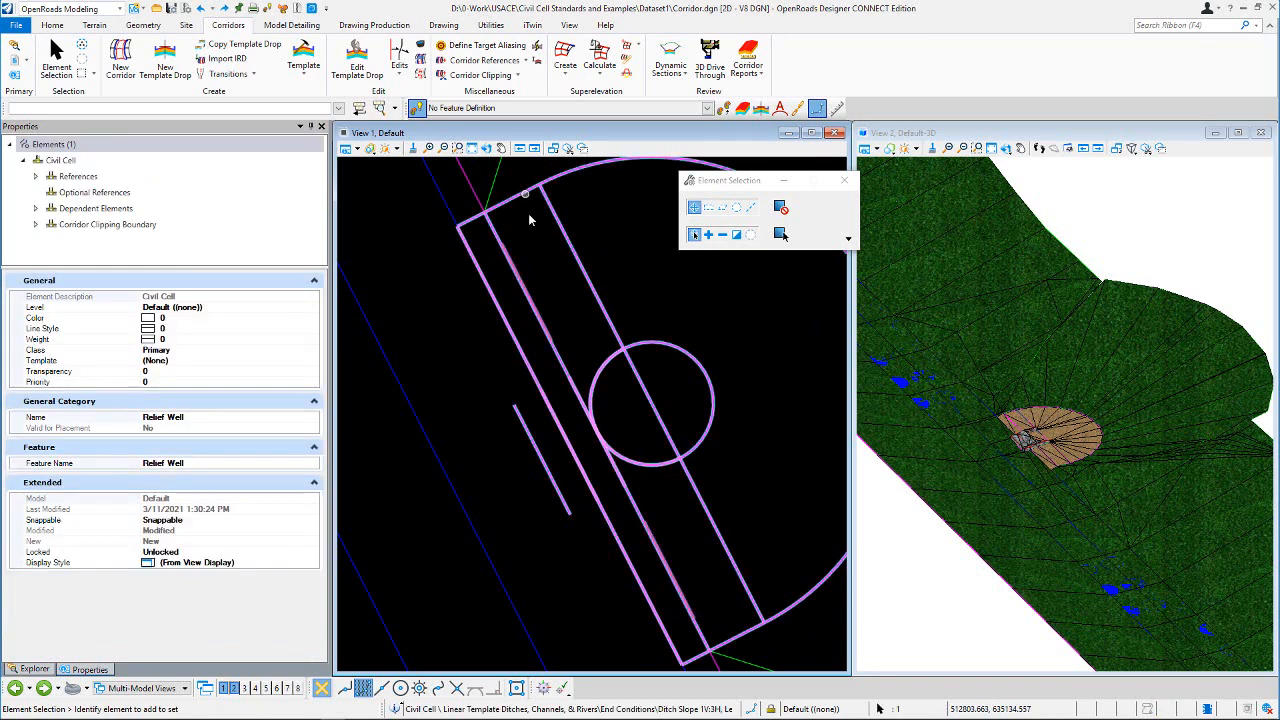
click(532, 211)
click(570, 255)
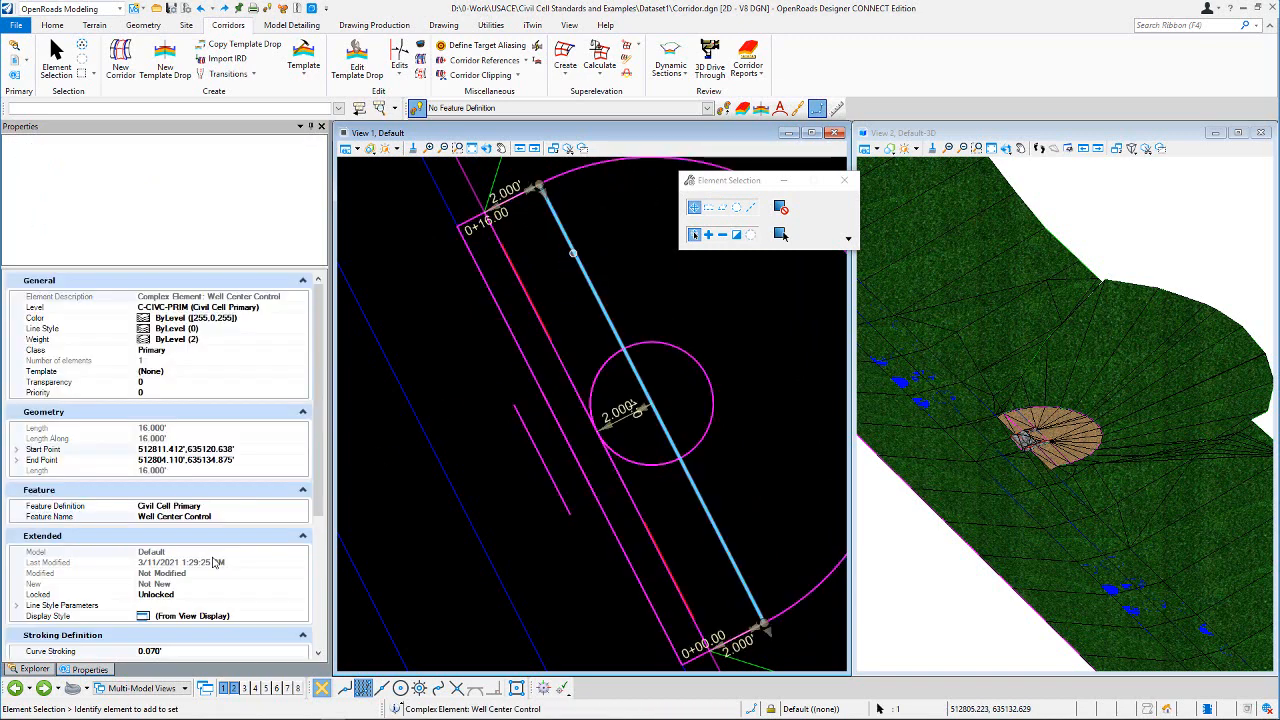
scroll(204, 578, down, 5)
scroll(204, 578, down, 2)
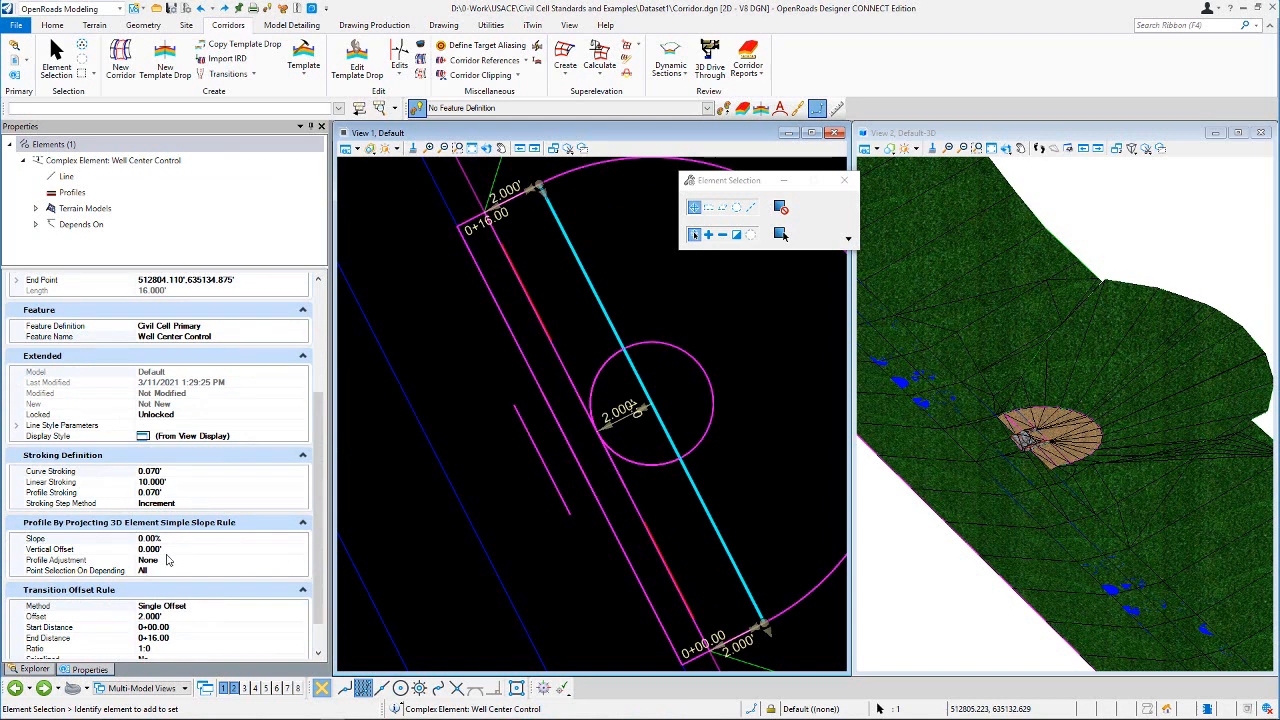
click(590, 212)
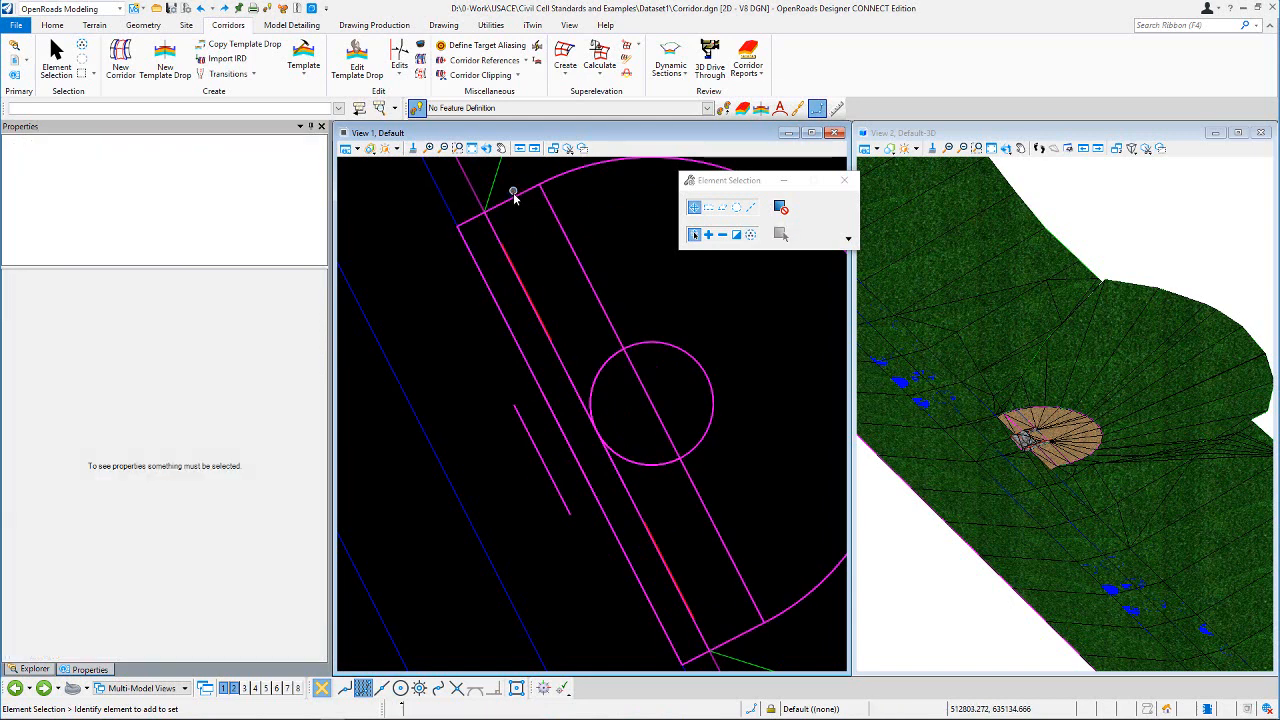
Inspect the properties of the Bench5 linear template at the end of the relief well, and clear the selection.
click(514, 200)
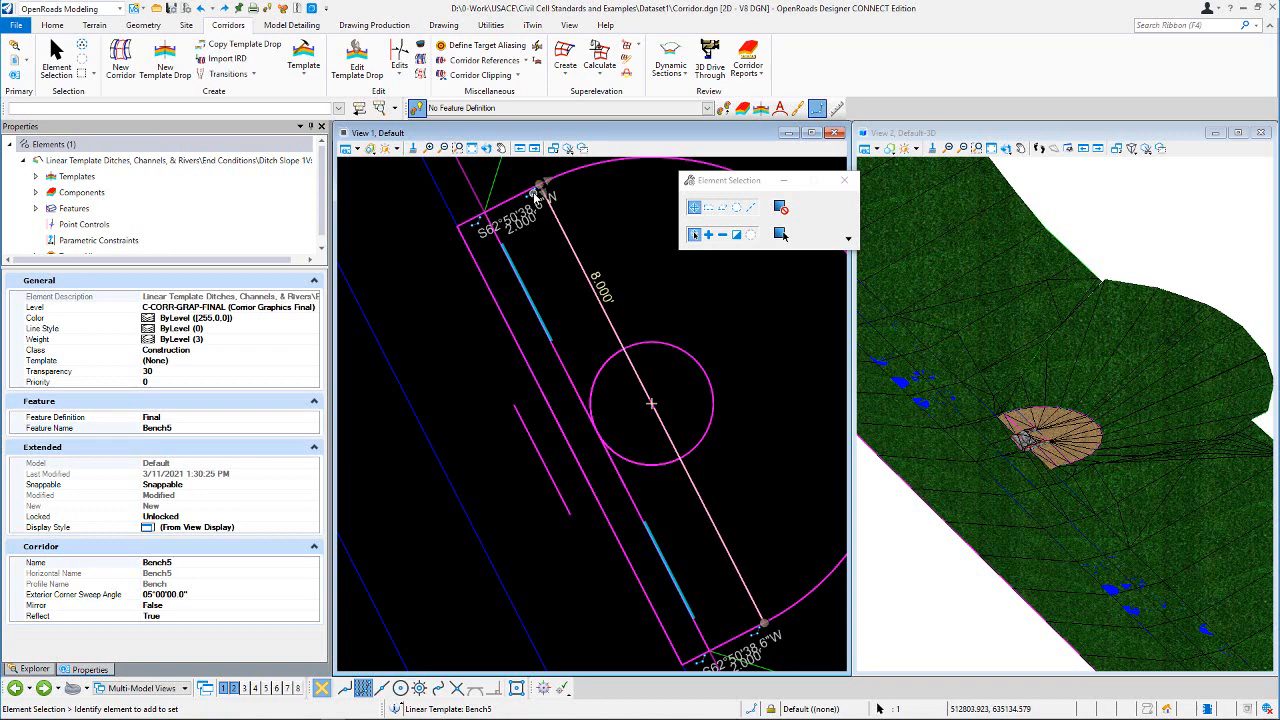
click(595, 224)
scroll(471, 337, down, 3)
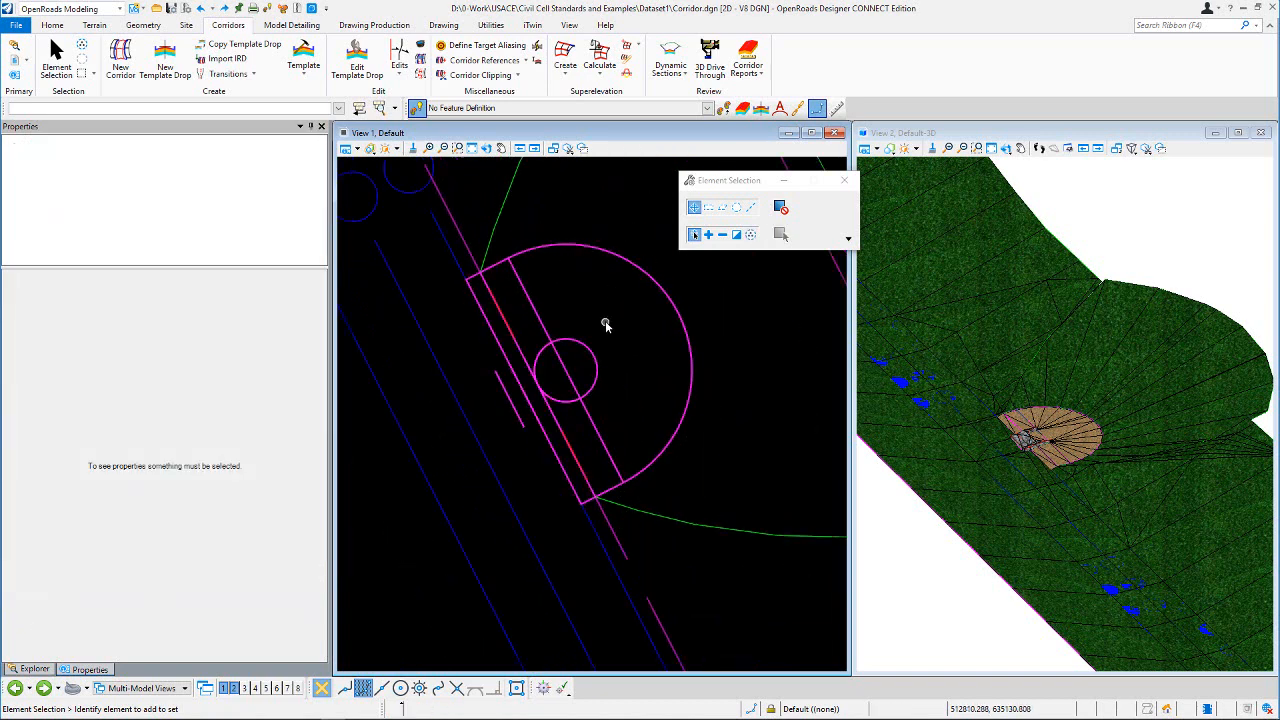
scroll(601, 314, down, 1)
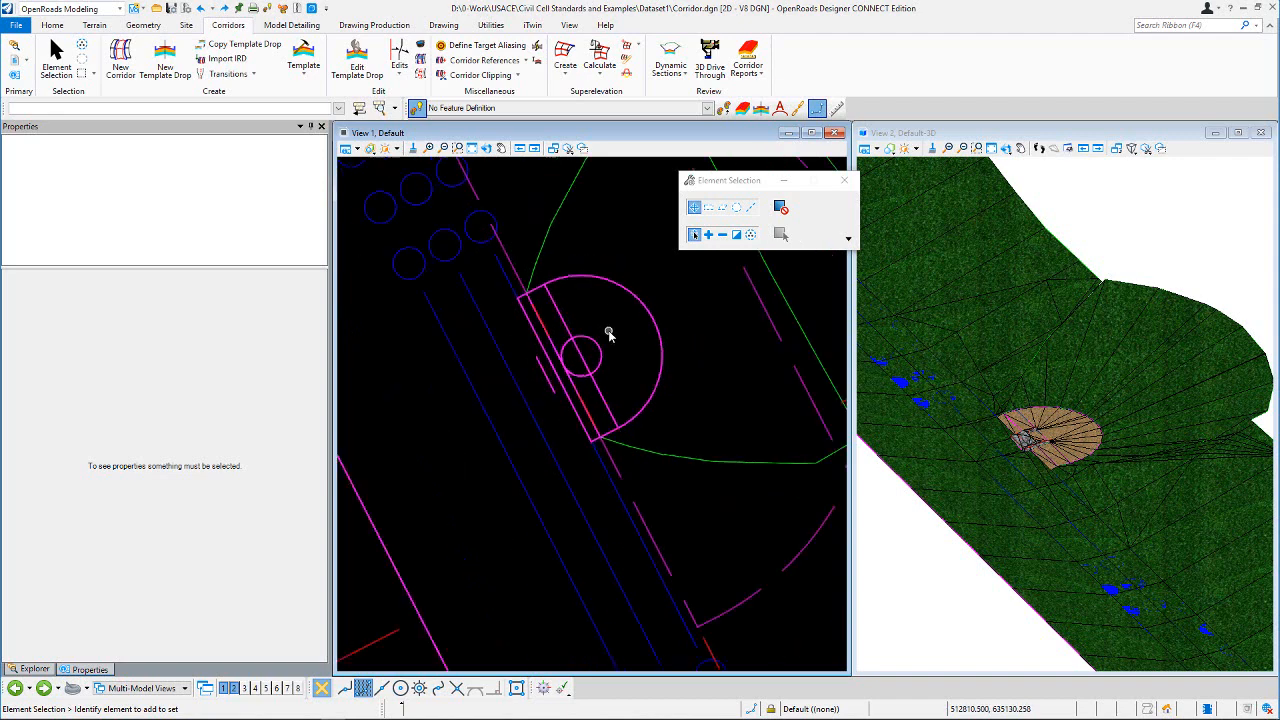
Examine the Ditch Slope 1V:3H template drop around the relief well in the template editor and cancel out of it.
click(370, 148)
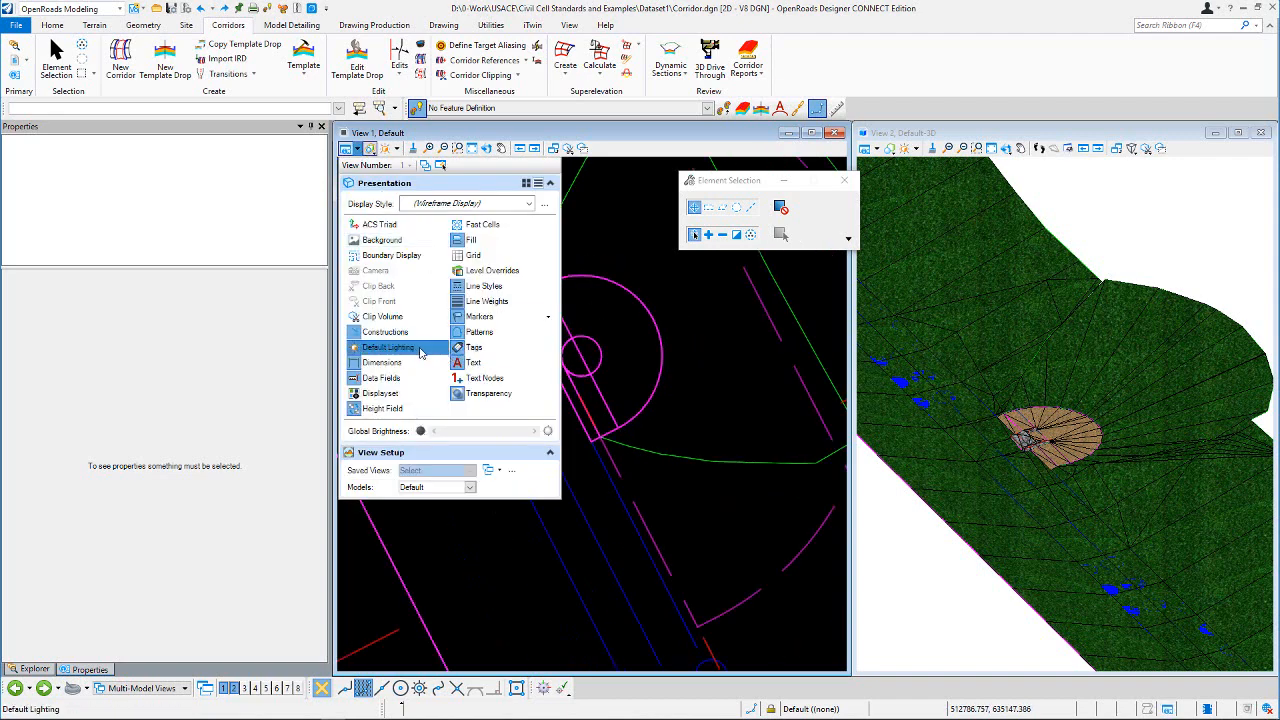
scroll(547, 450, down, 2)
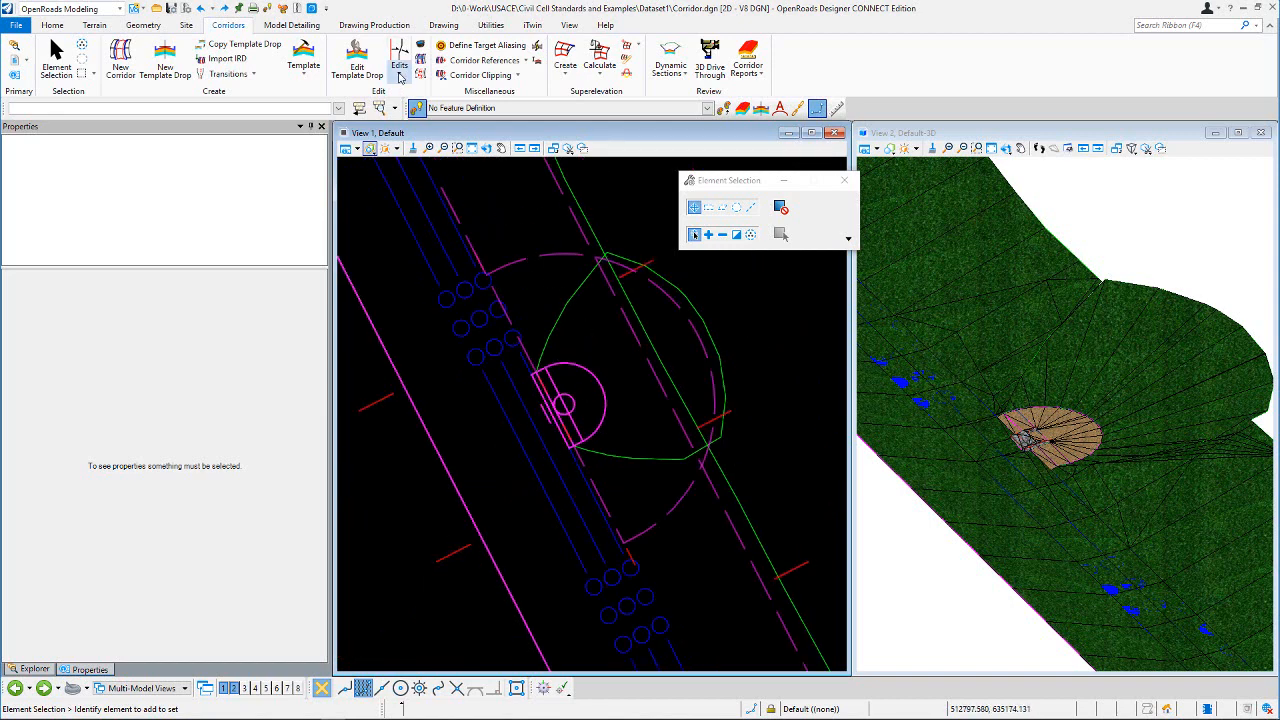
click(357, 58)
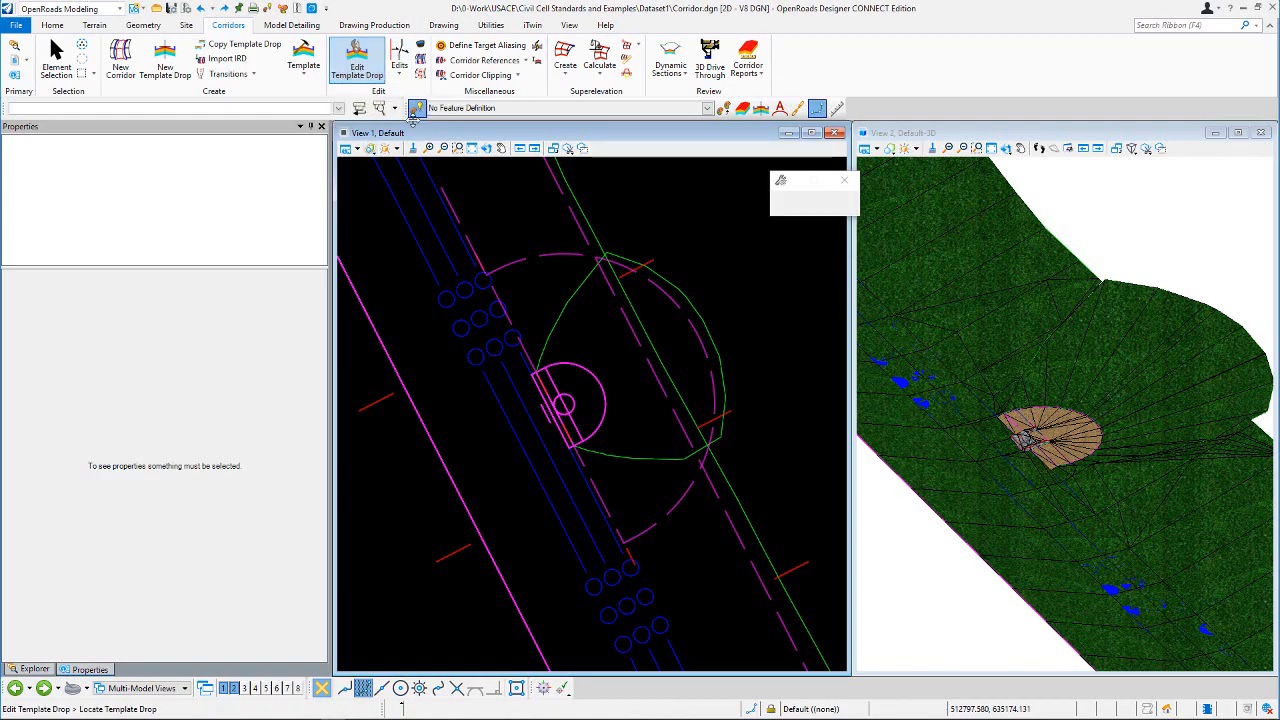
click(628, 382)
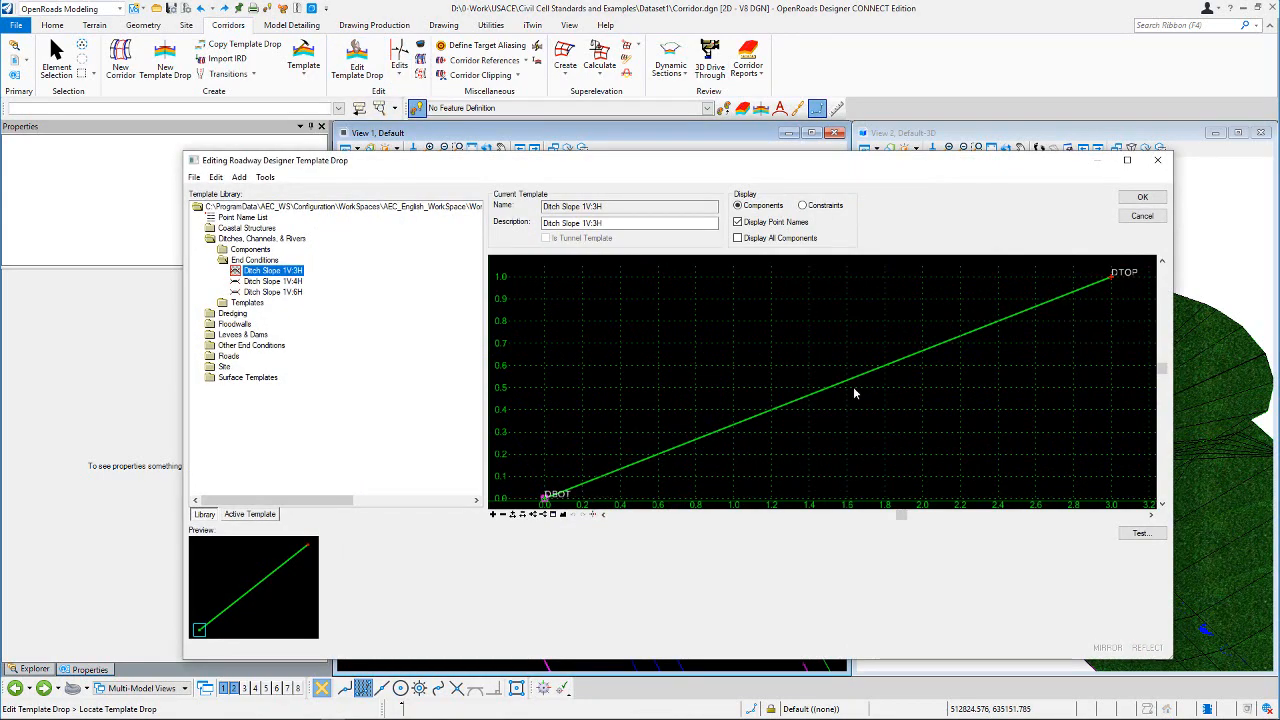
click(1143, 217)
Examine the RipRip CTRL line beside the well and open its offset dimension for editing without entering a value.
scroll(645, 472, up, 3)
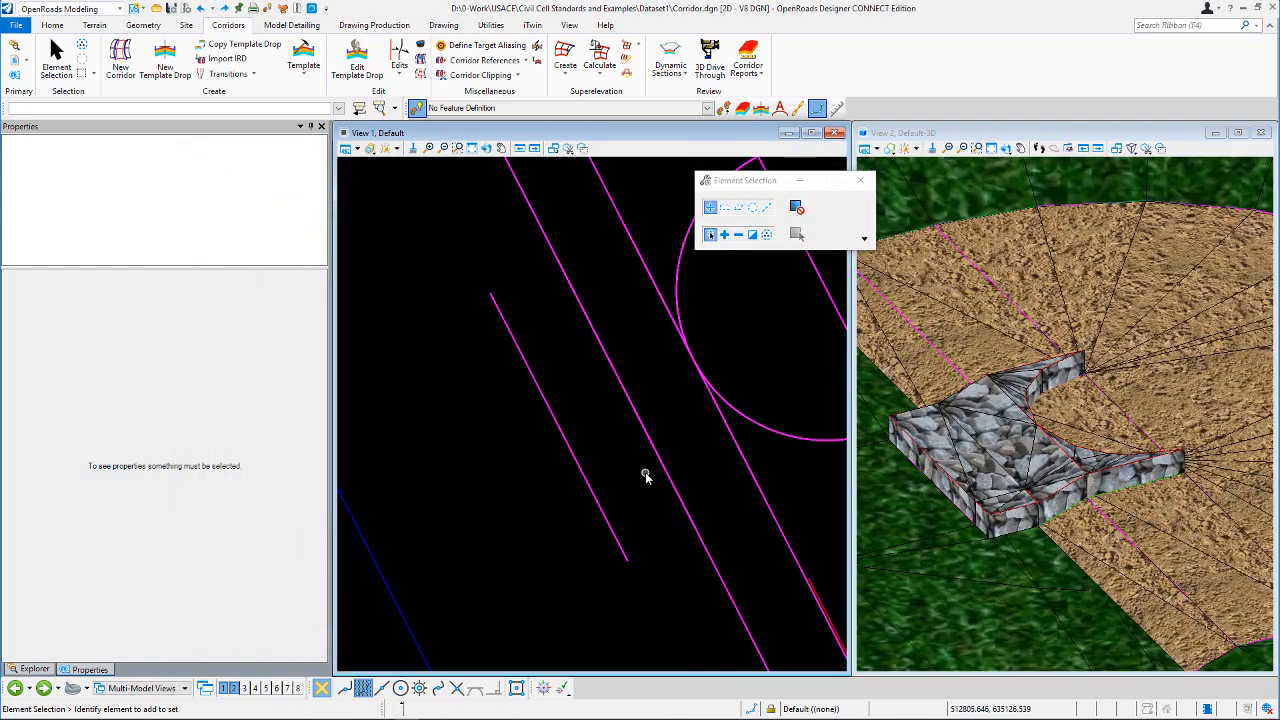
scroll(558, 452, down, 3)
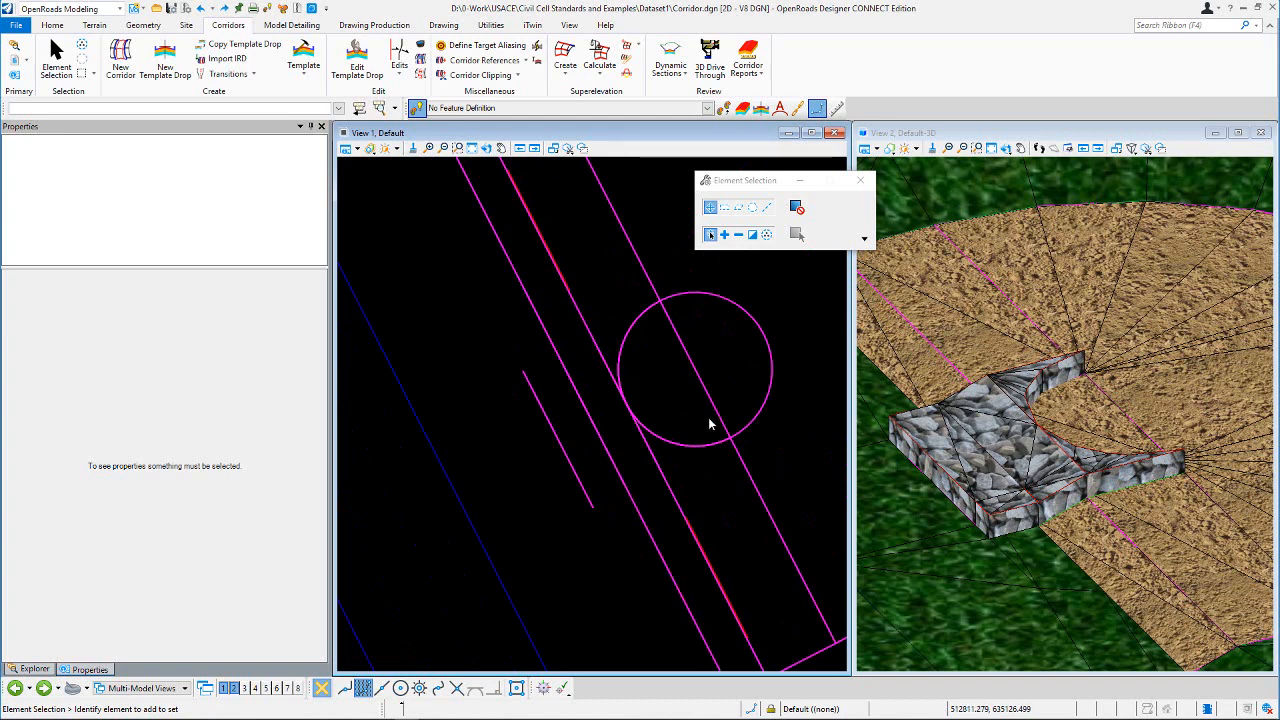
scroll(566, 406, up, 1)
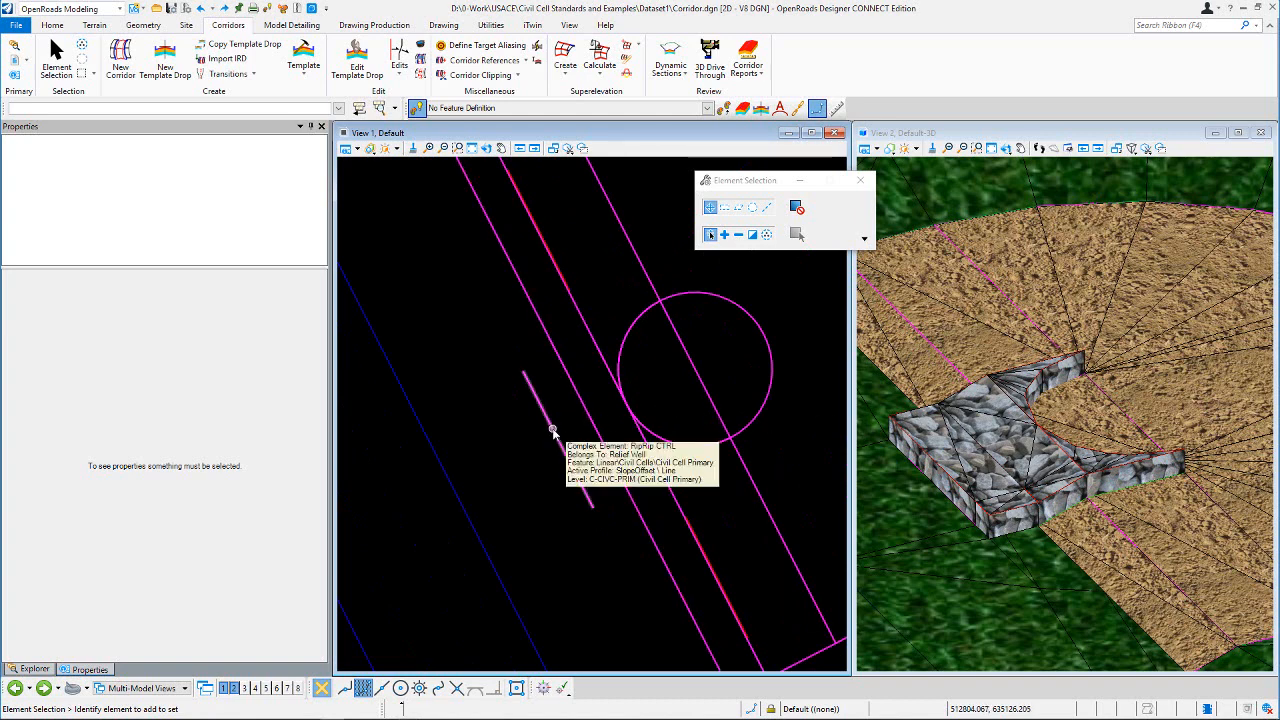
click(553, 432)
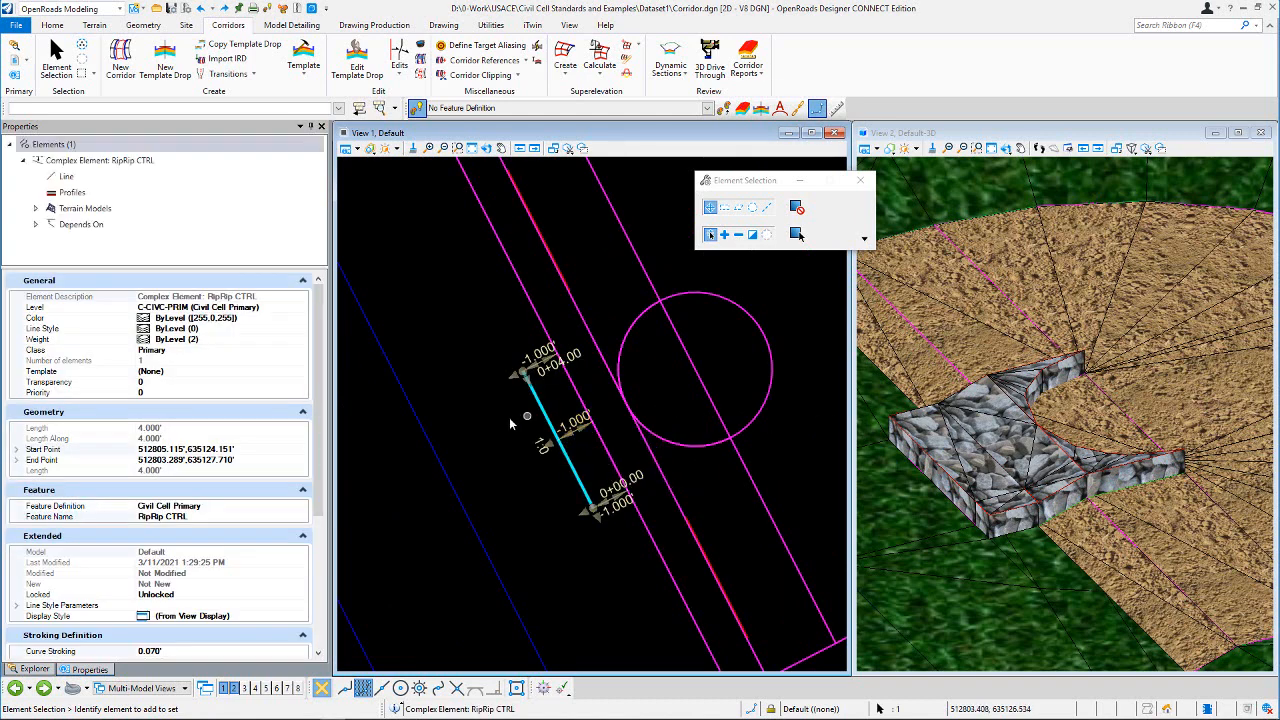
click(490, 434)
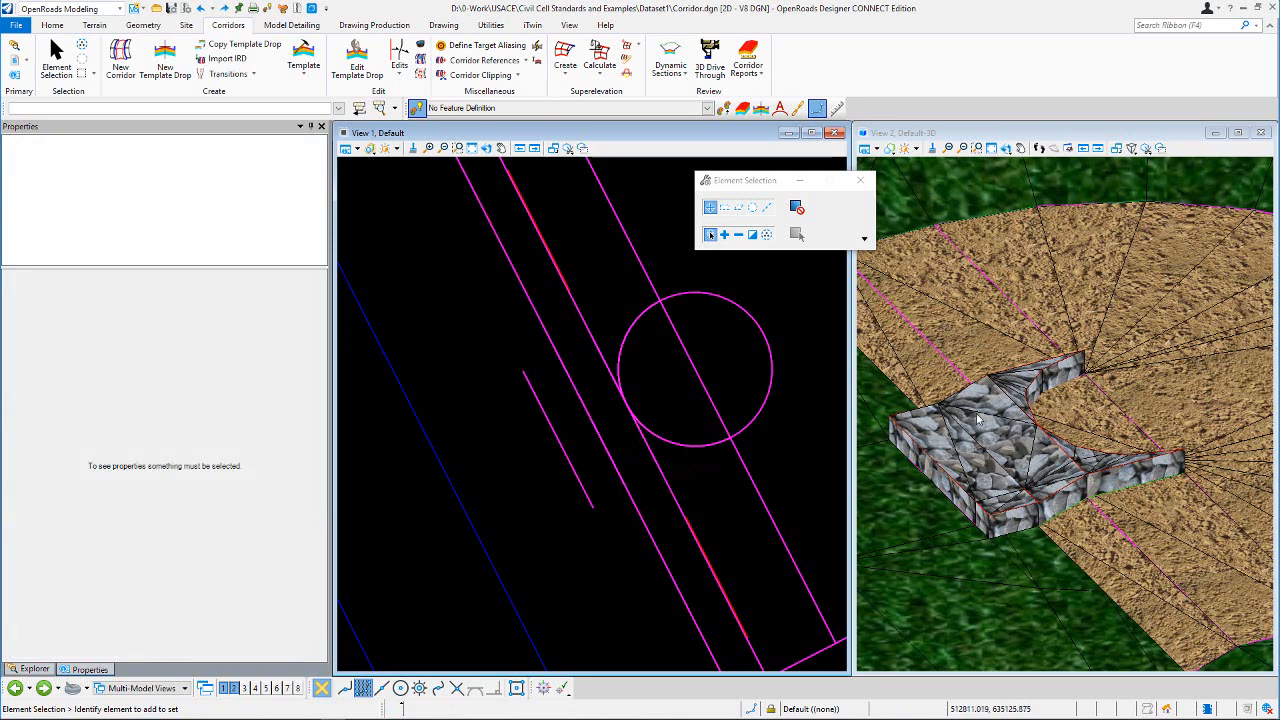
click(563, 446)
click(572, 428)
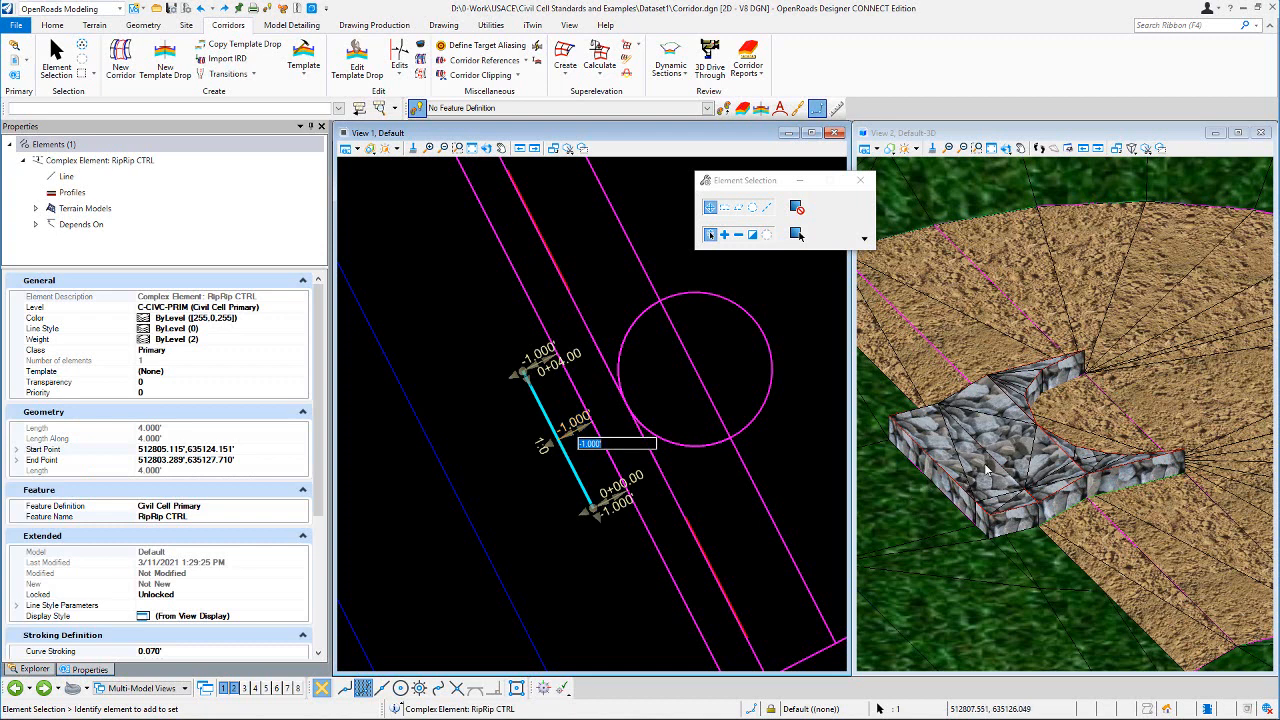
click(678, 386)
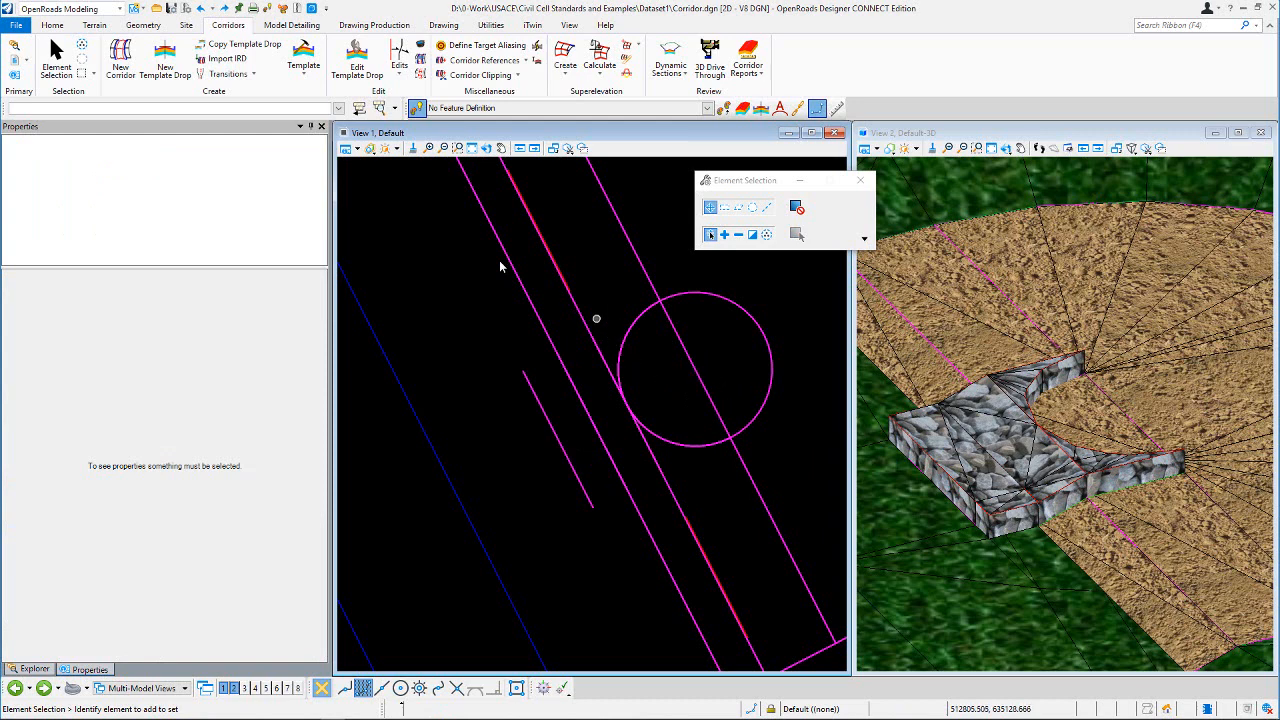
click(359, 148)
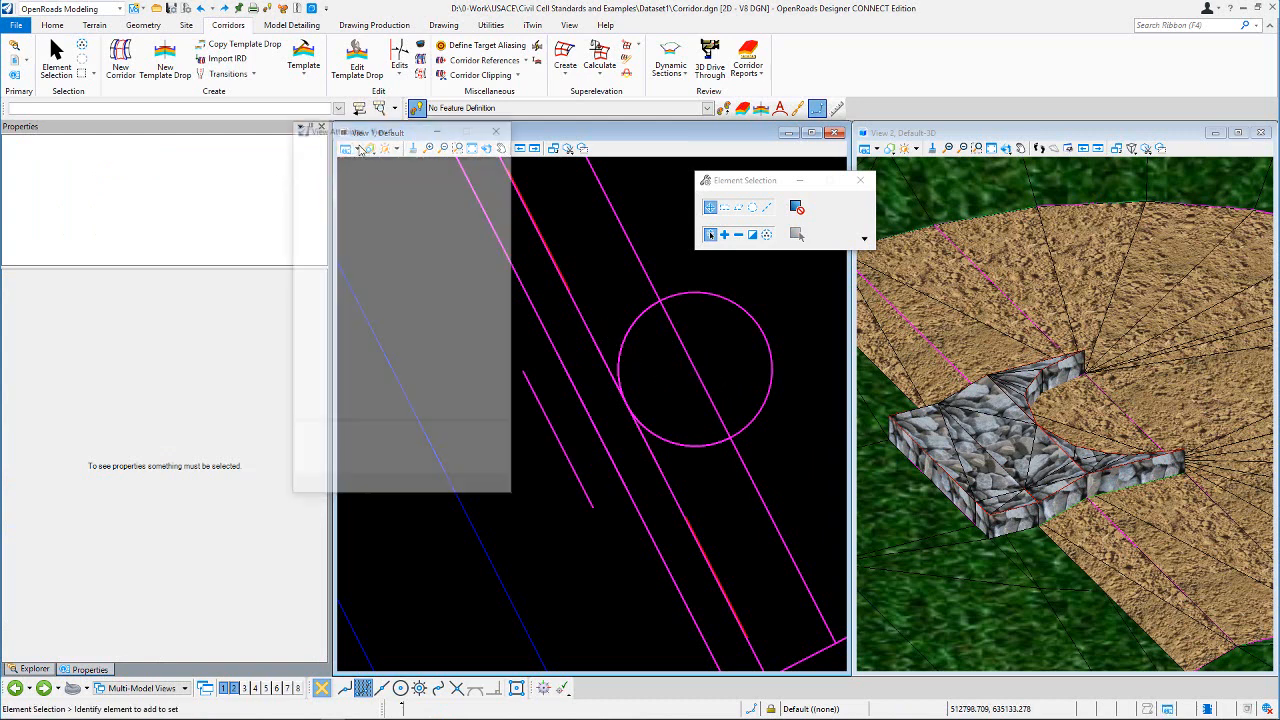
click(357, 145)
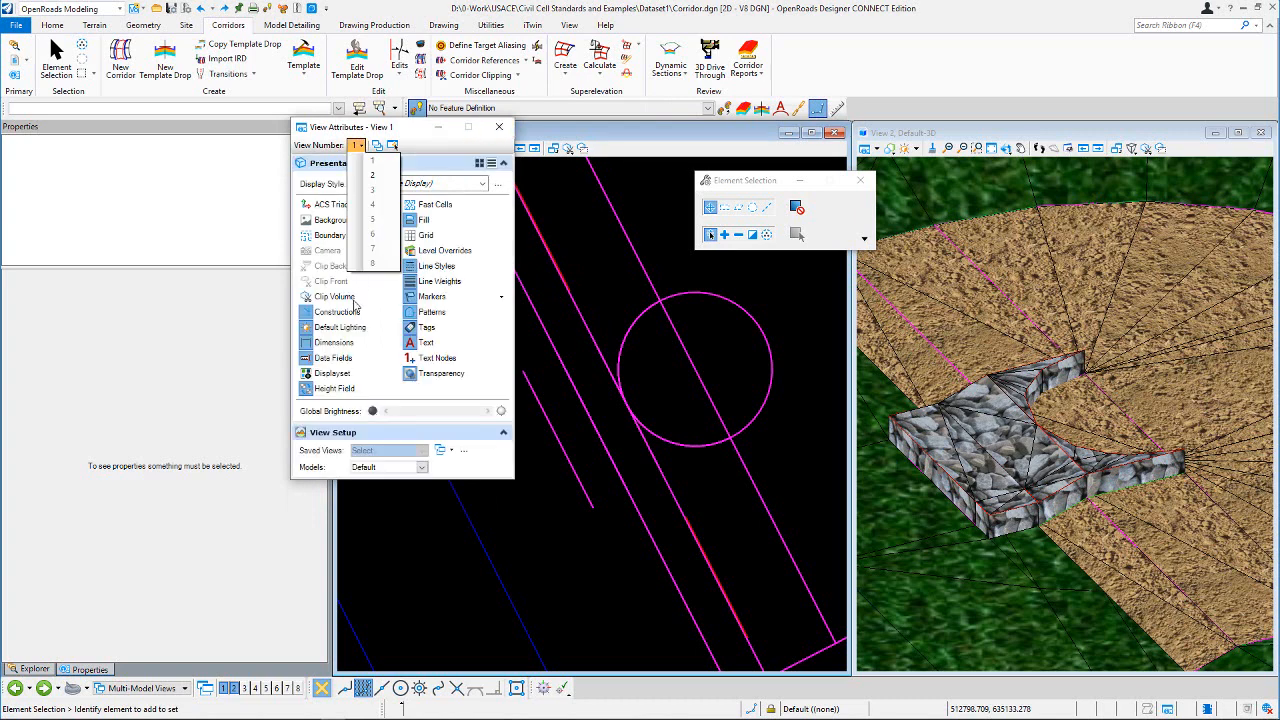
click(499, 127)
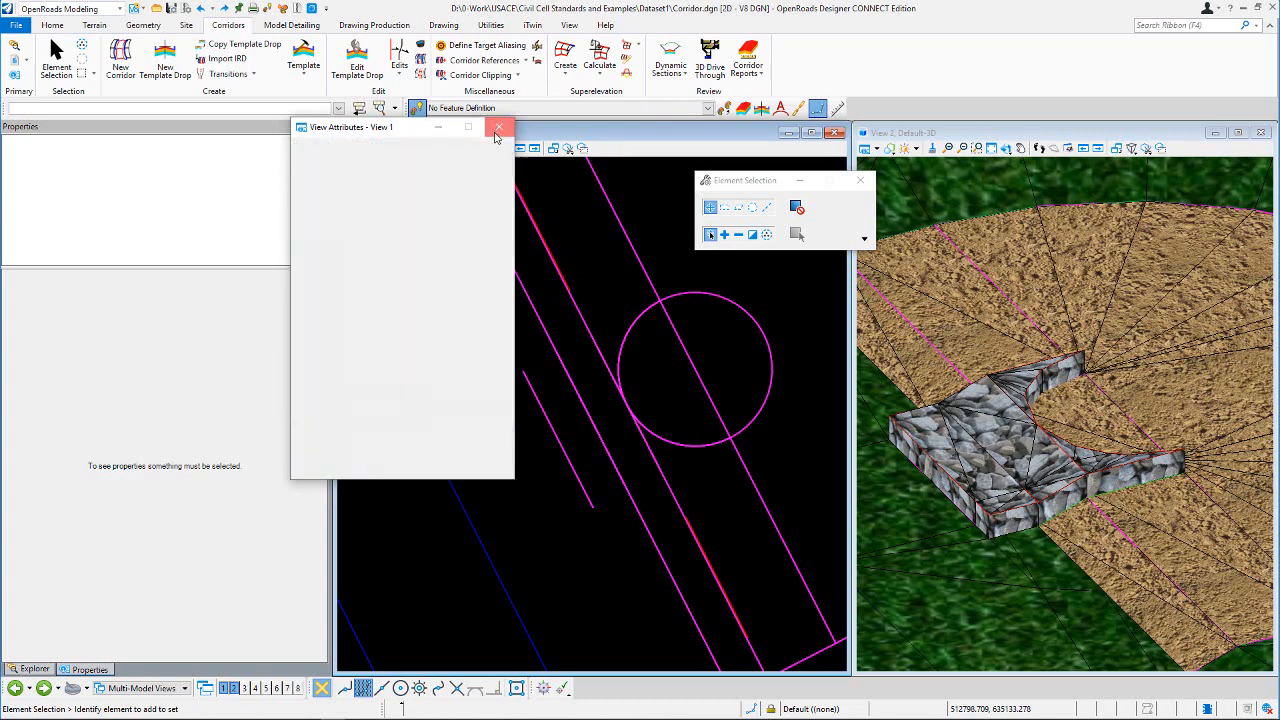
Inspect the RipRap Breakline tangent to the well circle and the two adjoining arcs of the circle.
click(604, 368)
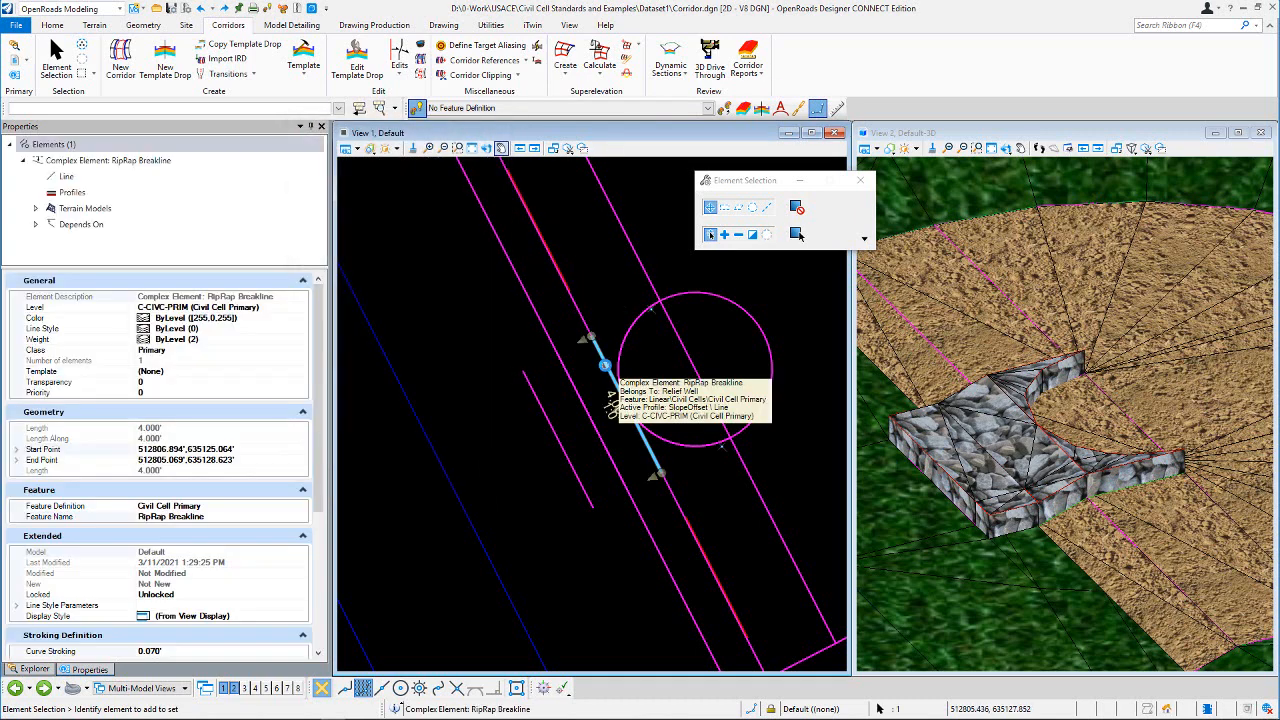
click(619, 312)
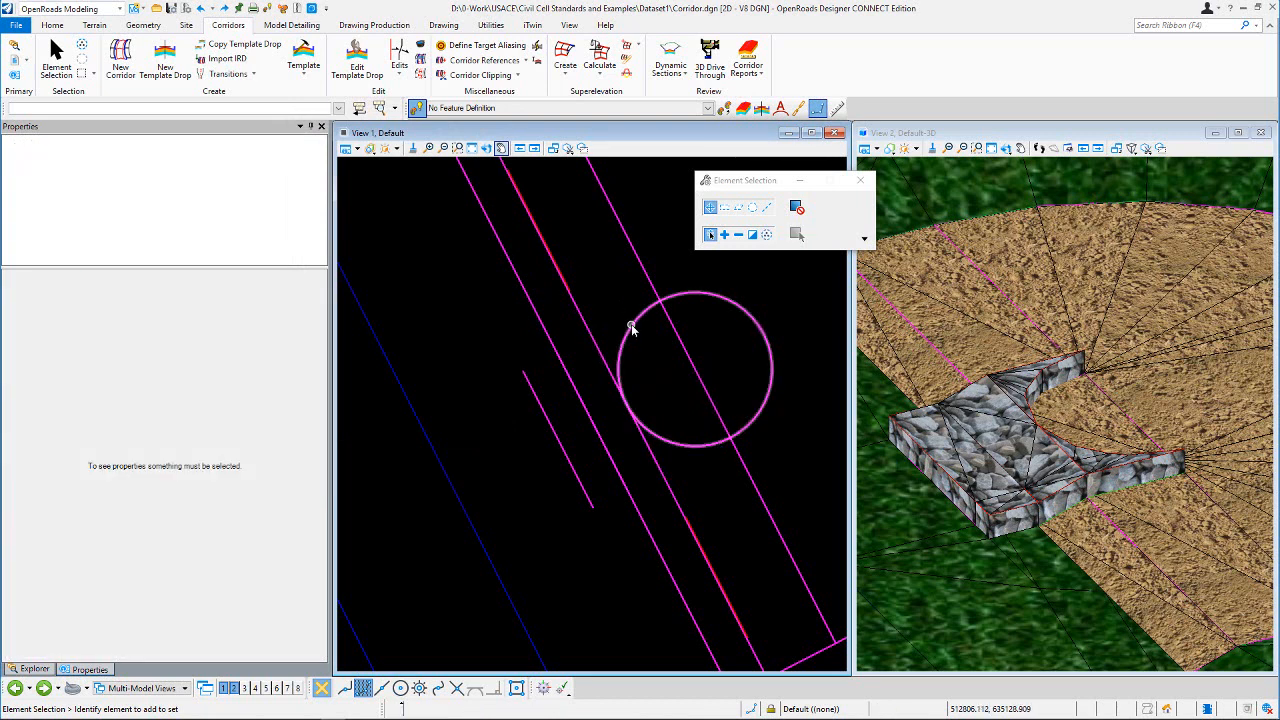
click(636, 322)
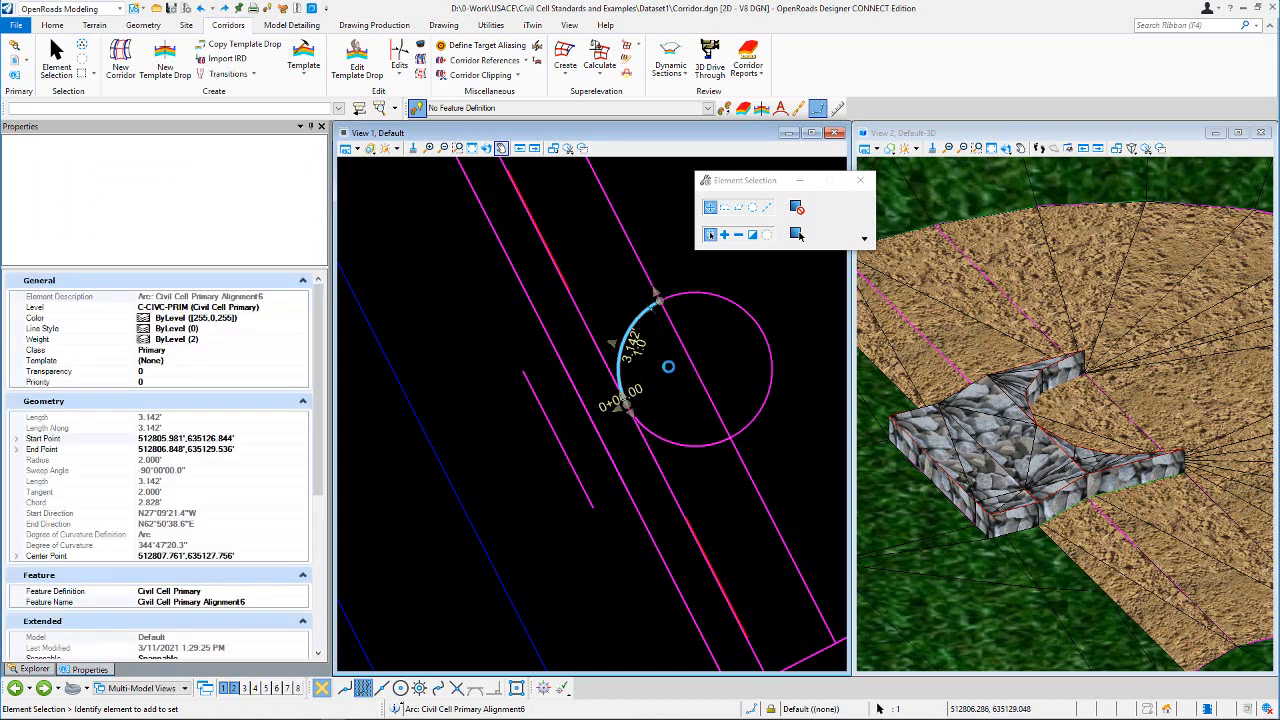
click(688, 442)
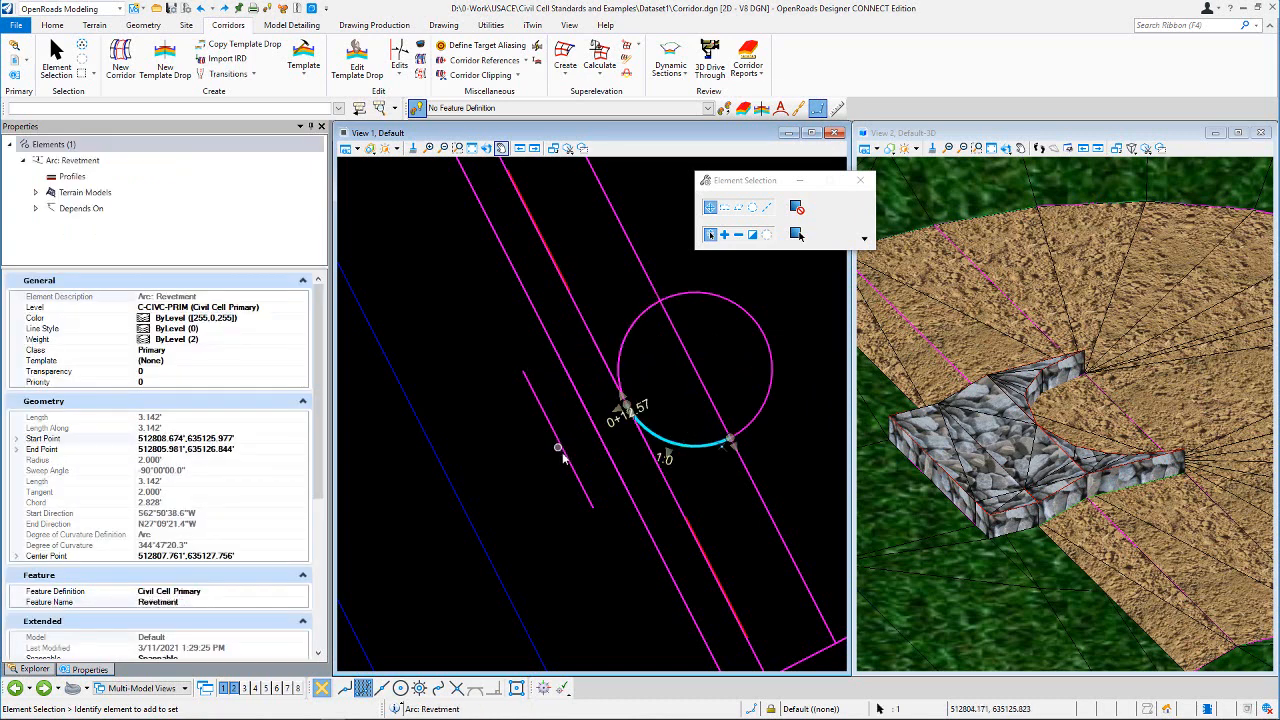
Compare the RipRap Breakline, the RipRip CTRL line and the RipRip Breakline between them by selecting each in turn.
click(600, 363)
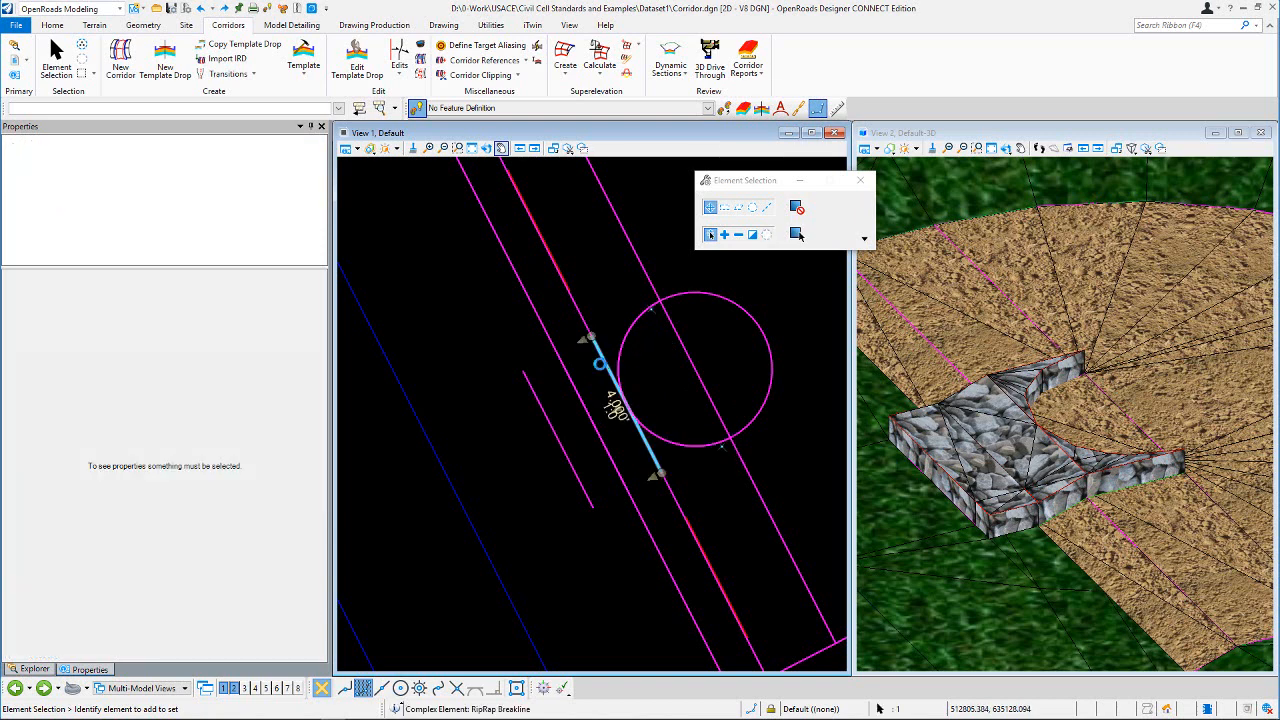
click(560, 443)
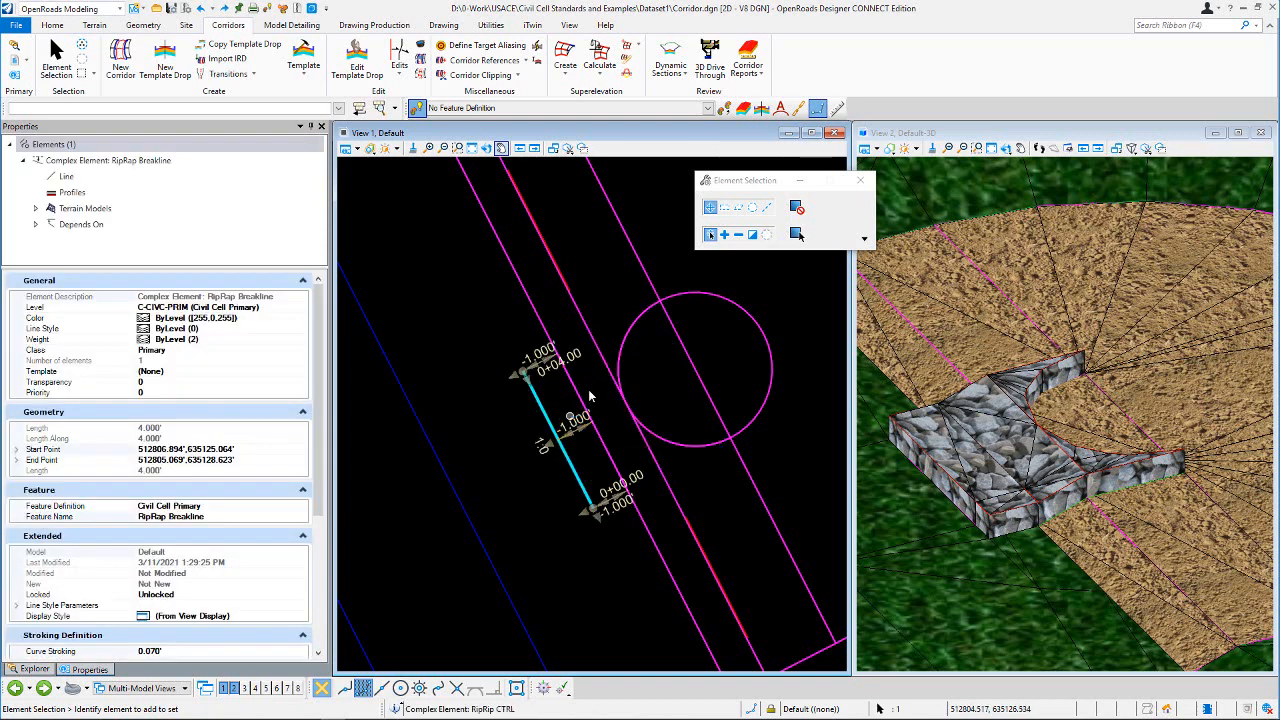
click(589, 396)
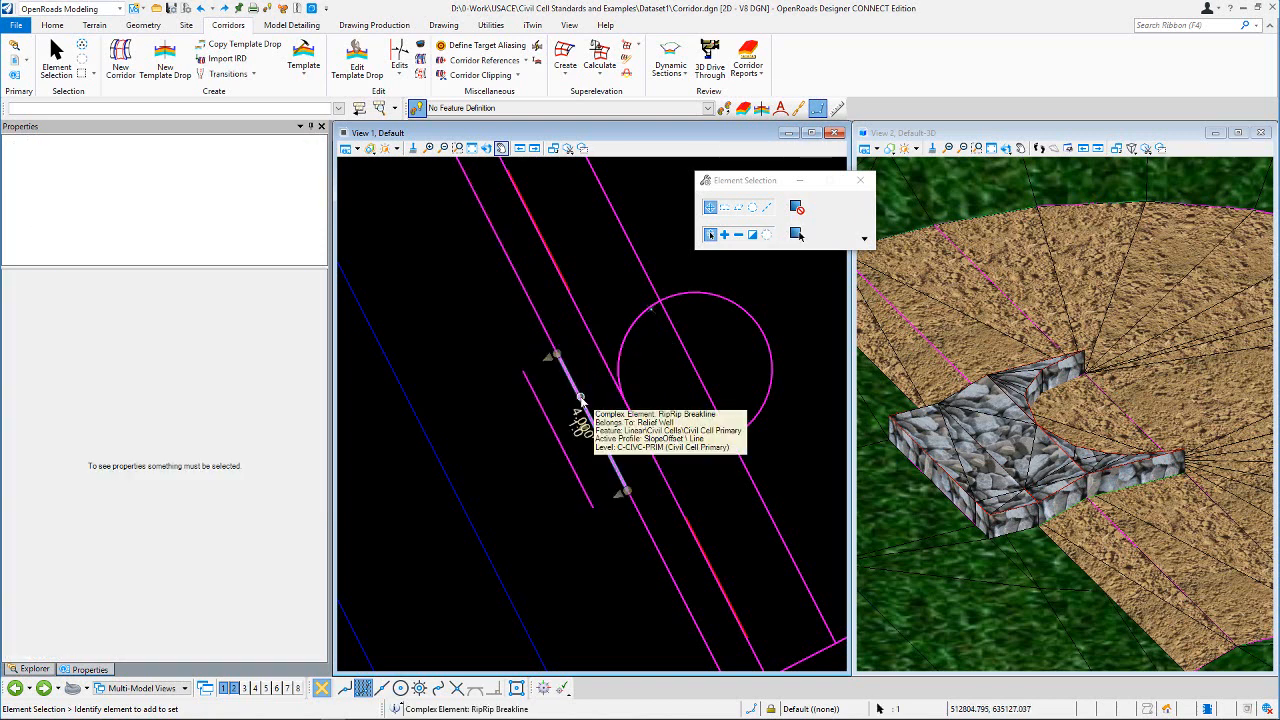
click(580, 400)
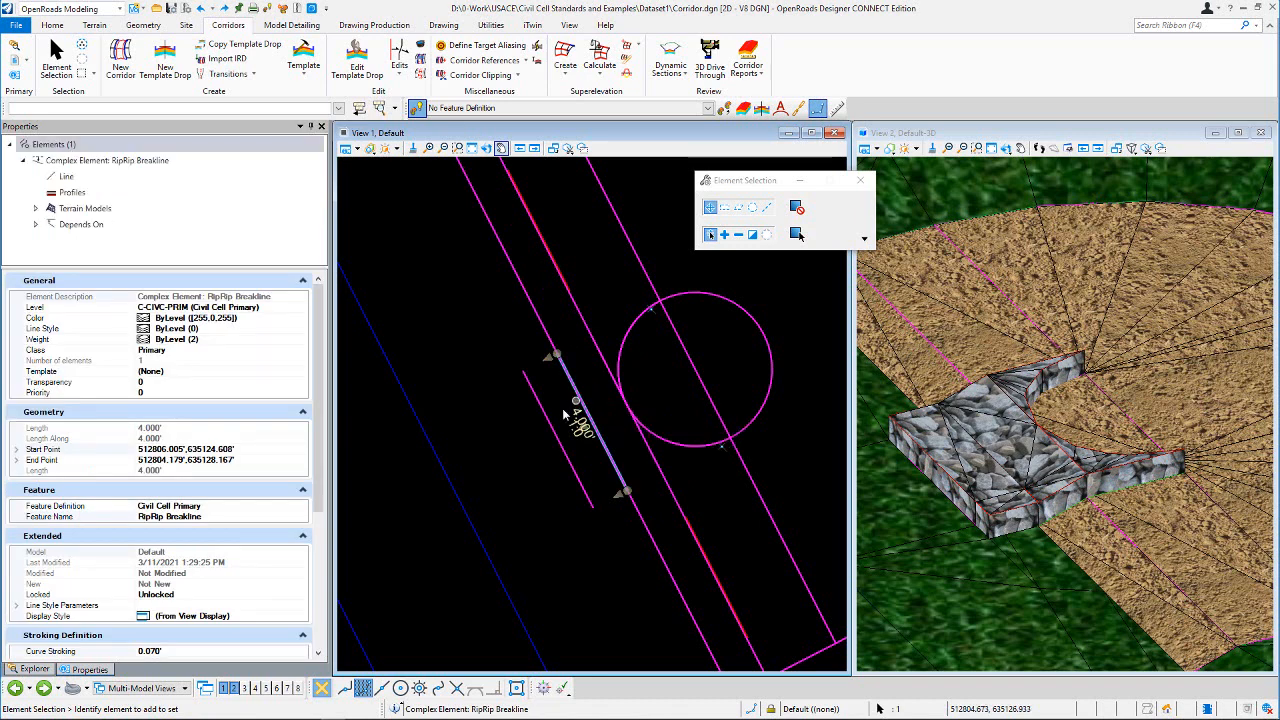
Recheck the RipRap Breakline and the well circle's arcs, clear the selection, and view the whole relief well in plan and 3D.
click(608, 370)
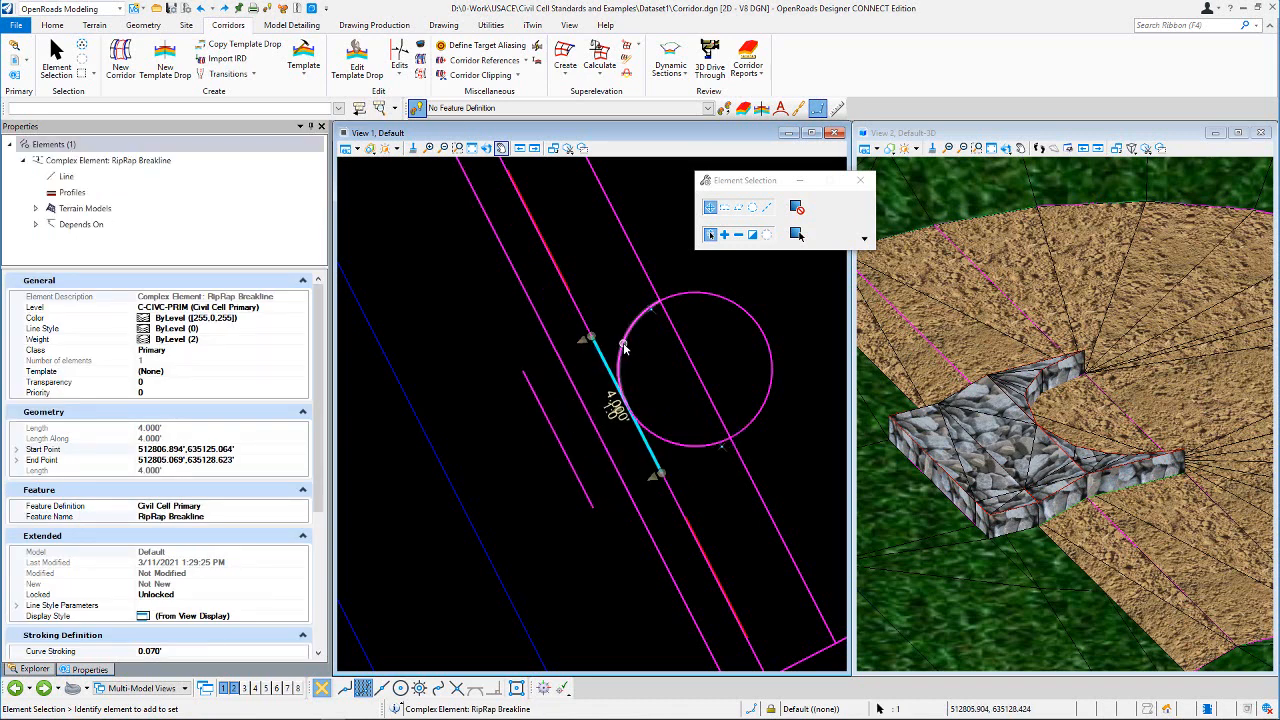
click(616, 344)
click(619, 300)
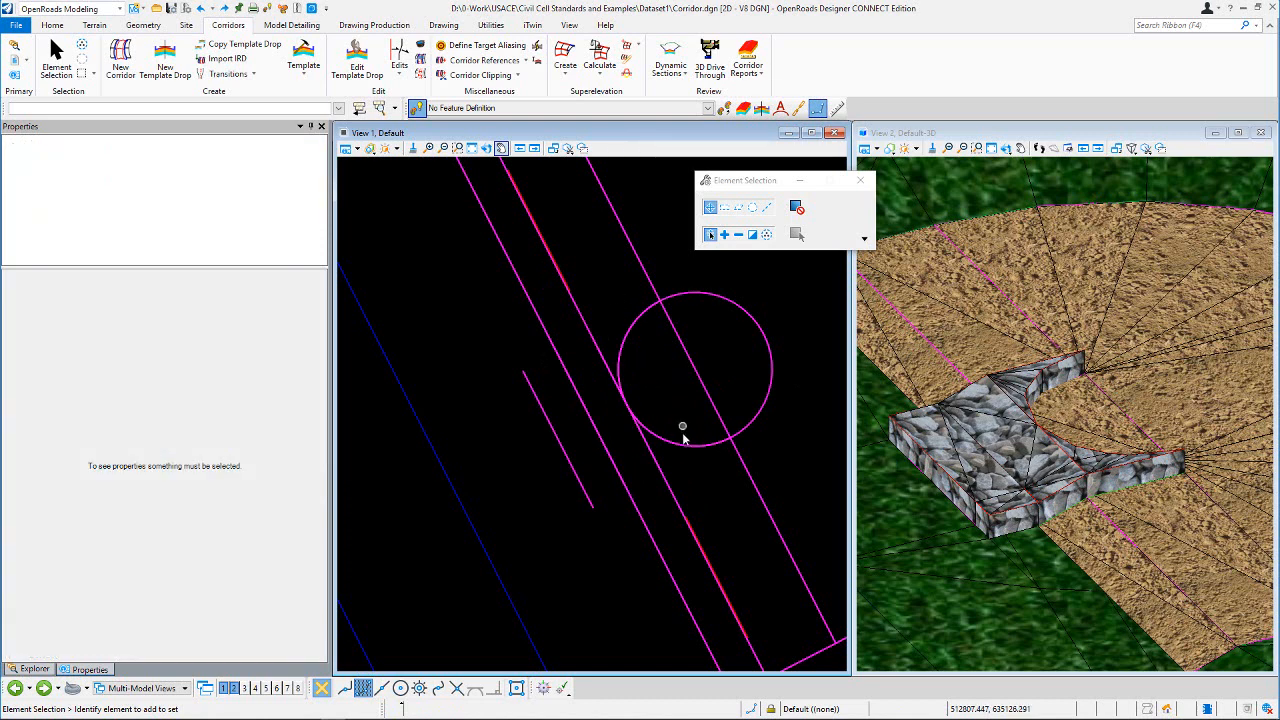
click(681, 446)
click(797, 234)
scroll(590, 431, down, 2)
scroll(597, 430, down, 4)
scroll(1020, 418, down, 6)
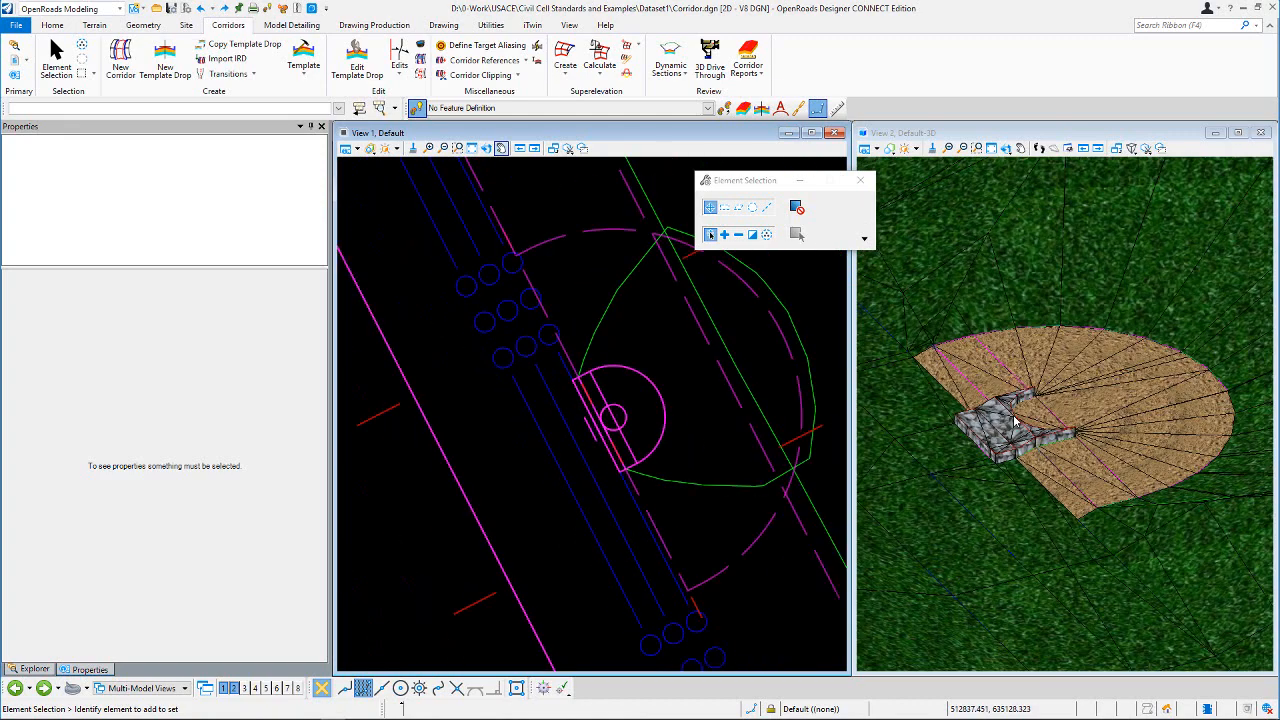